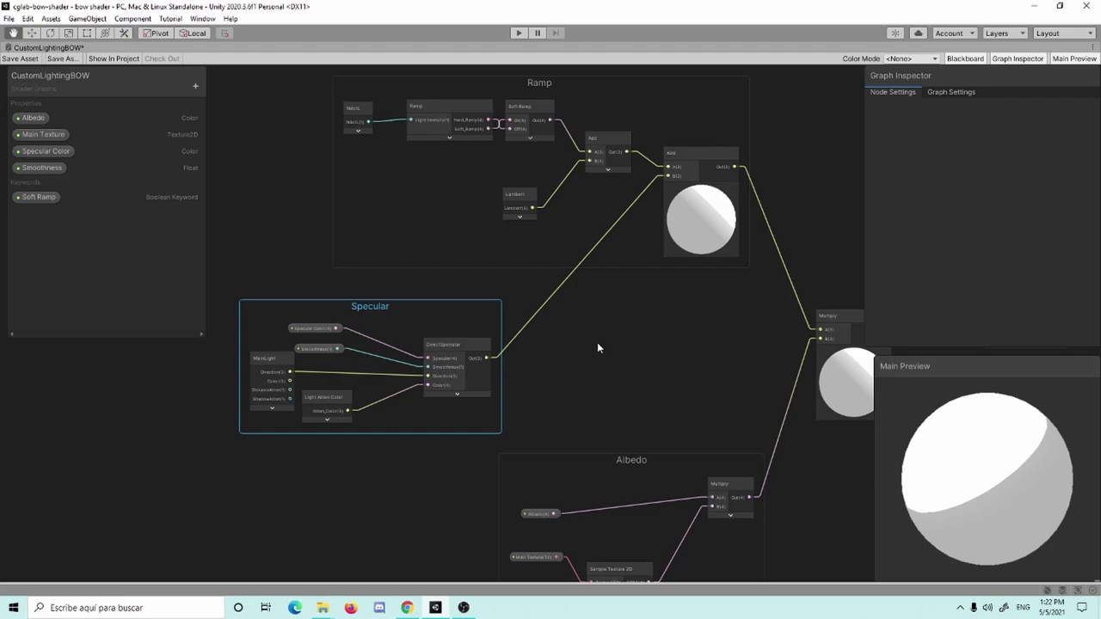
Pan and zoom across the graph to inspect the Ramp and Specular groups and the Add nodes.
scroll(595, 364, "up", 1)
scroll(593, 371, "up", 1)
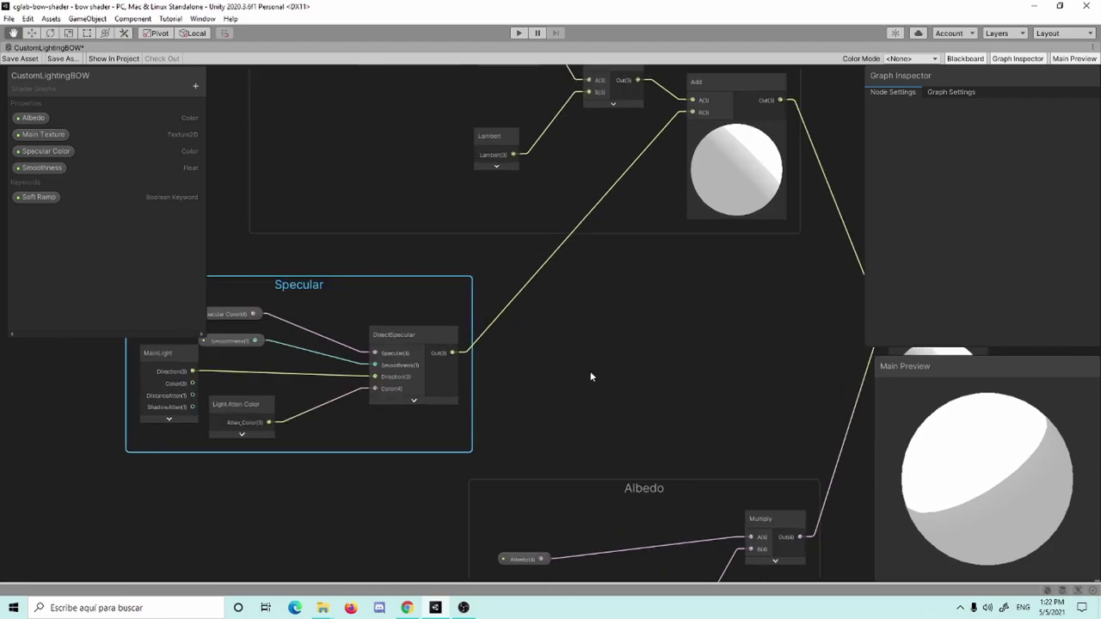
scroll(395, 253, "up", 3)
scroll(408, 272, "down", 5)
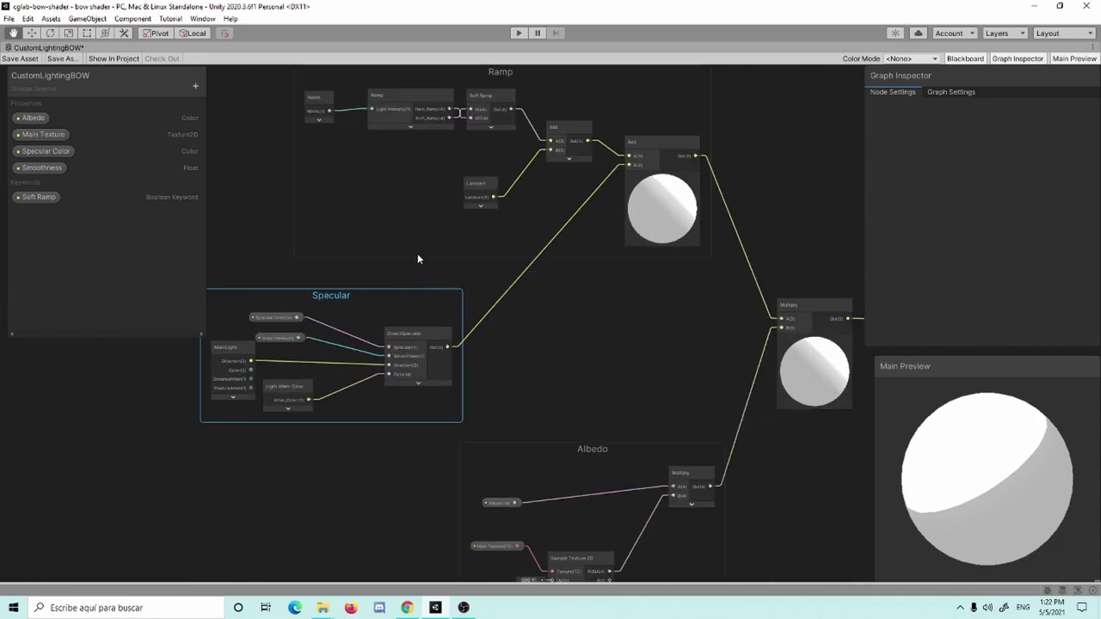
scroll(414, 268, "up", 3)
mouse_move(410, 281)
middle_mouse_down()
mouse_move(593, 266)
mouse_move(526, 248)
middle_mouse_up()
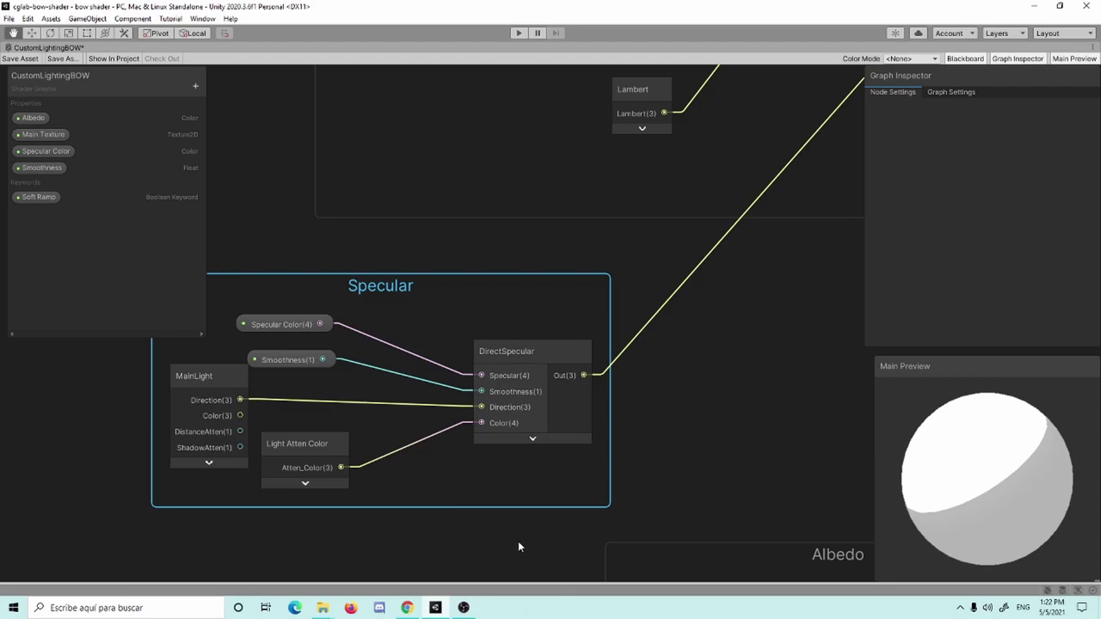
middle_click_drag(610, 346, 504, 439)
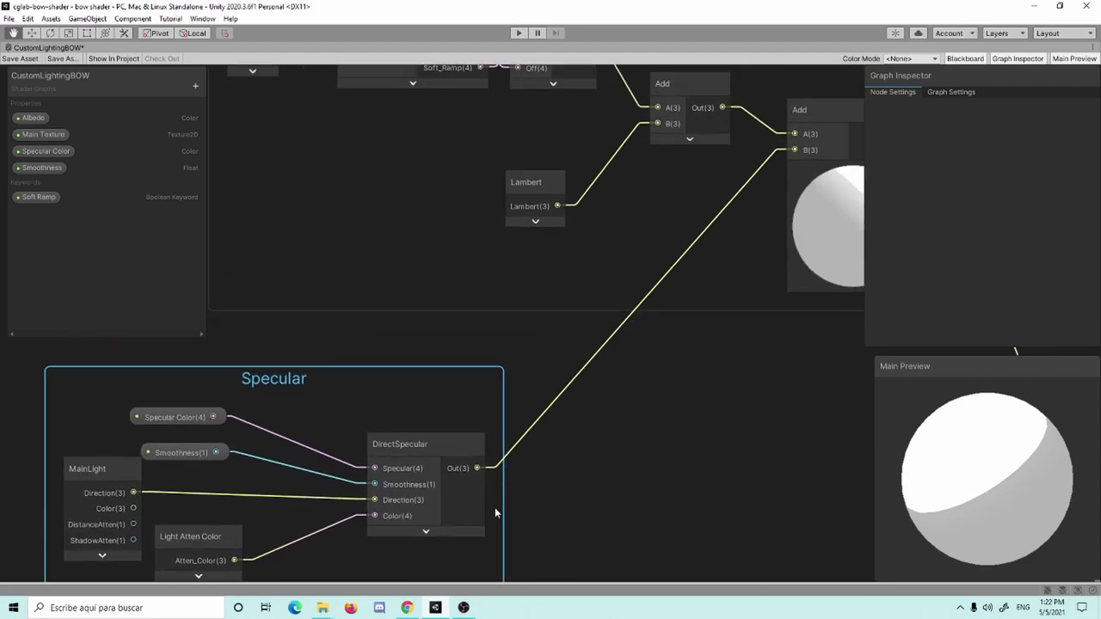
scroll(568, 417, "down", 2)
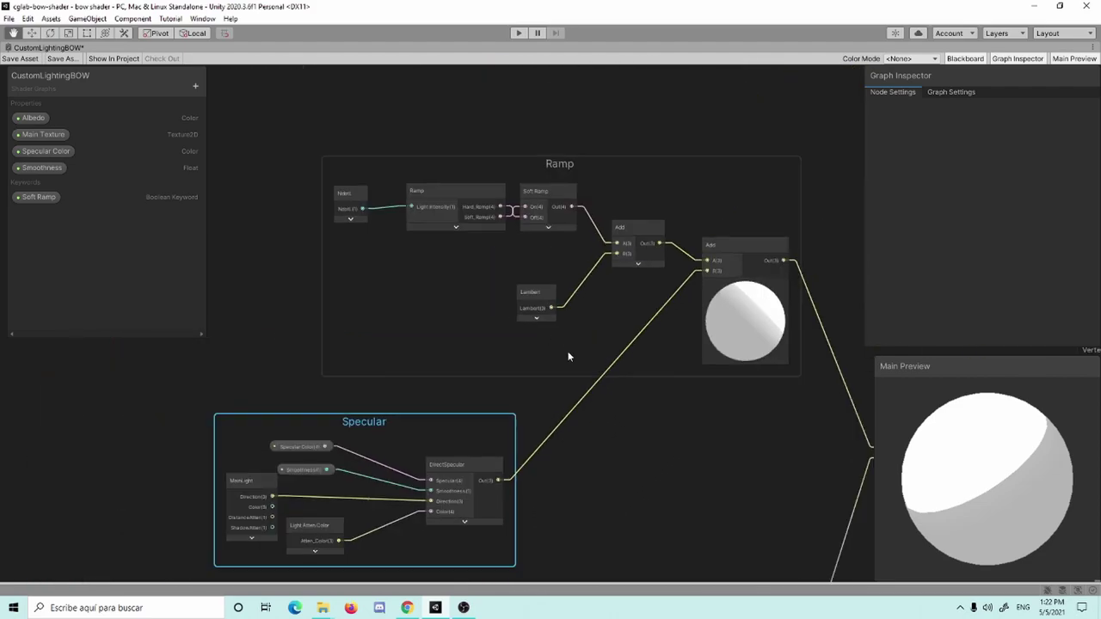
scroll(568, 351, "down", 1)
middle_click_drag(610, 410, 562, 421)
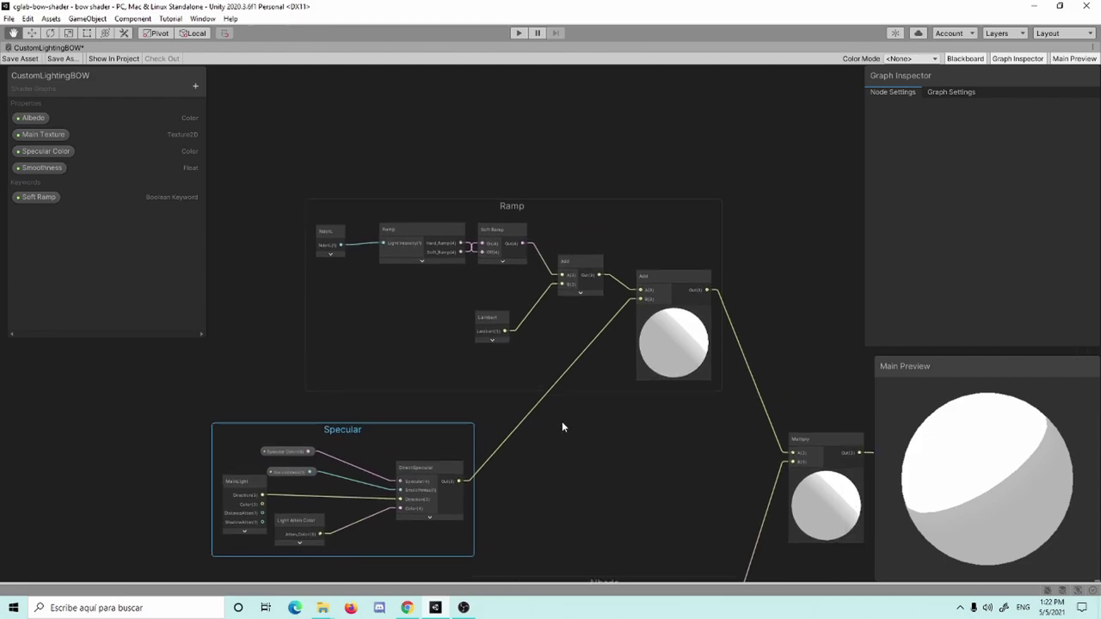
scroll(562, 421, "up", 1)
scroll(564, 425, "up", 1)
scroll(543, 423, "down", 1)
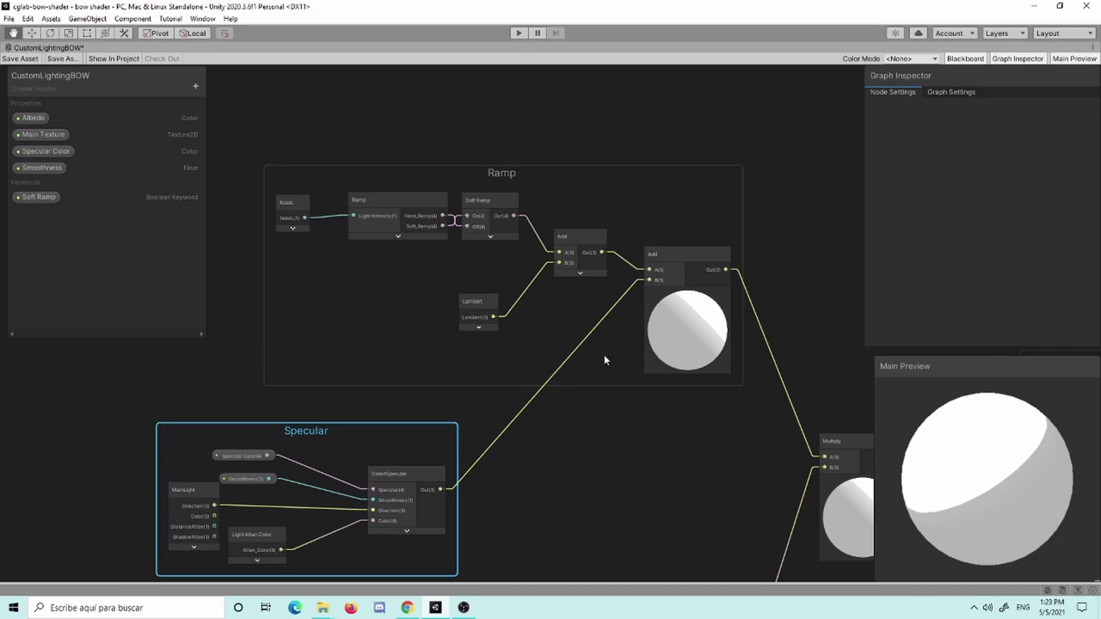
middle_click_drag(598, 447, 598, 401)
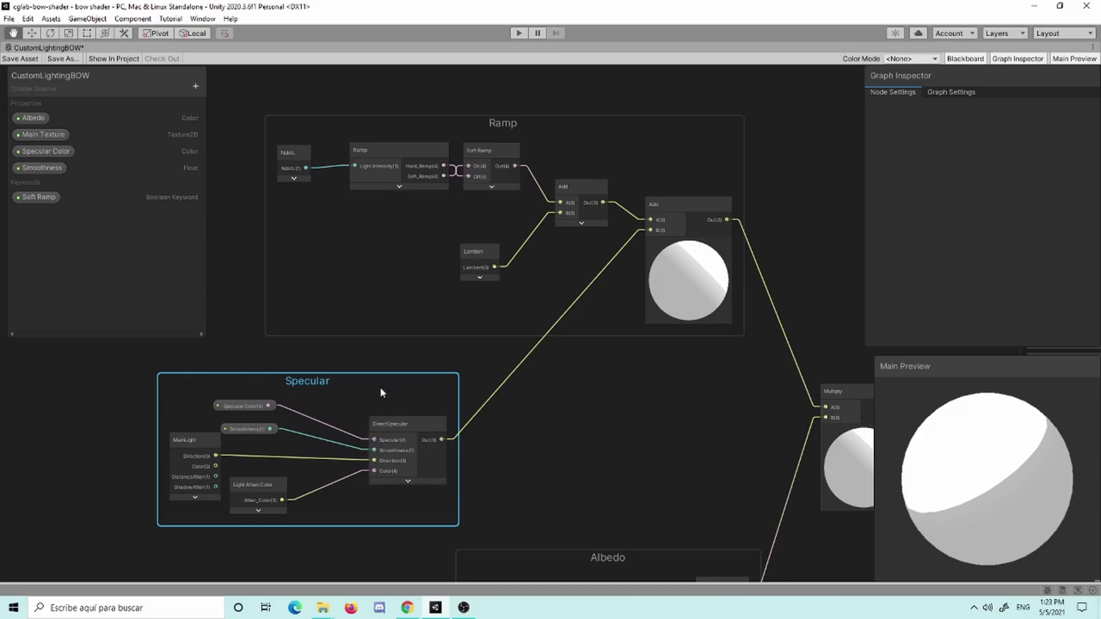
Pan and zoom to review the Albedo group and the rest of the graph.
middle_click_drag(642, 404, 552, 465)
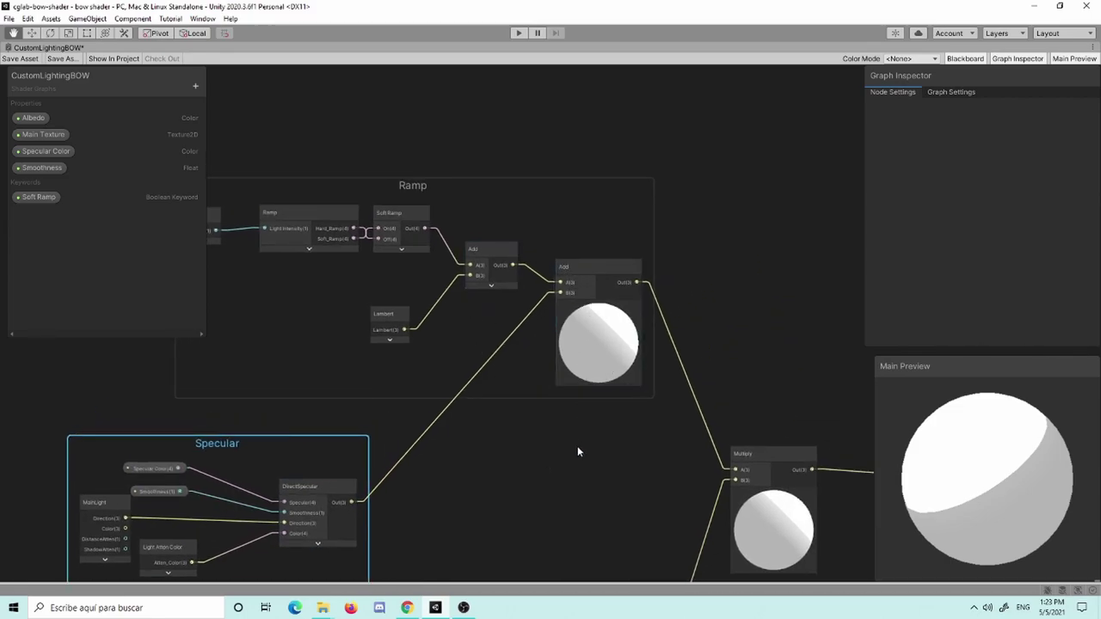
middle_click_drag(535, 474, 538, 381)
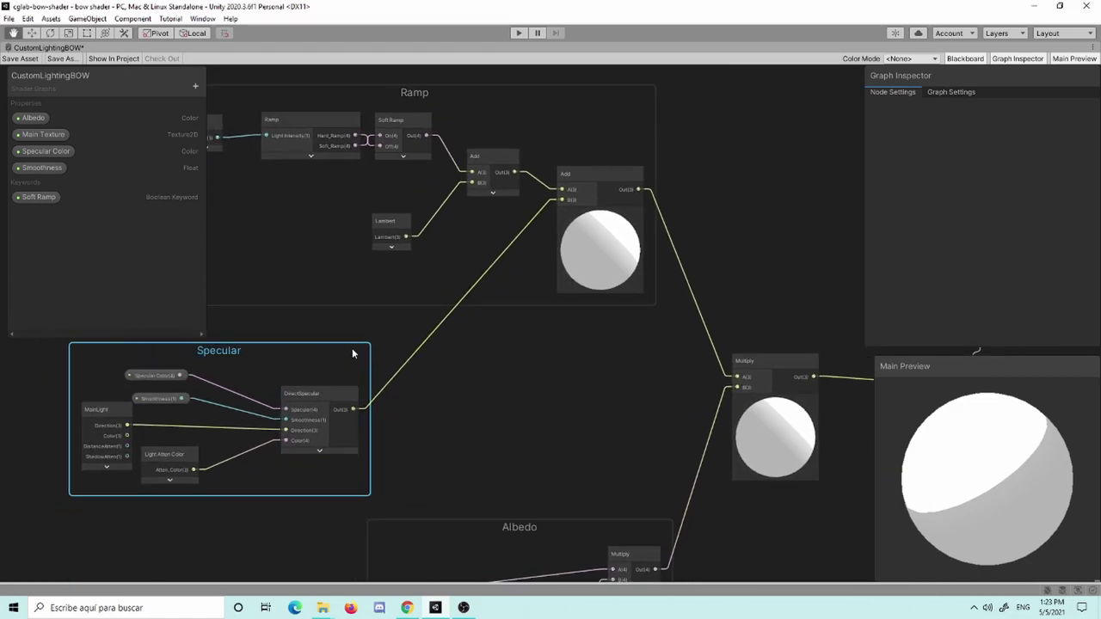
scroll(605, 413, "down", 2)
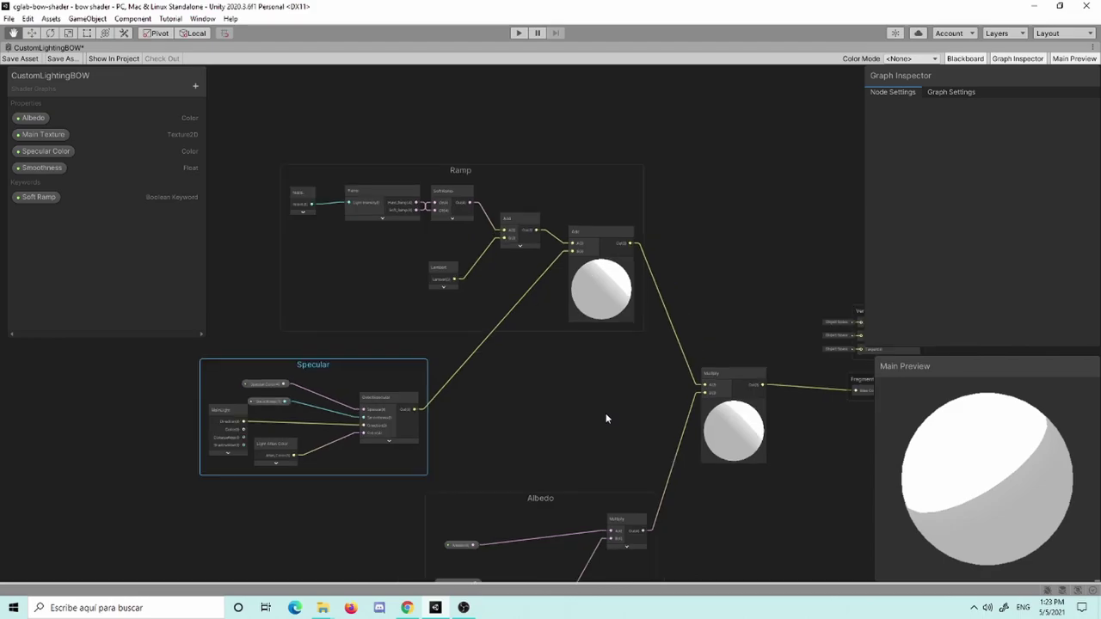
scroll(605, 419, "down", 3)
scroll(602, 416, "up", 4)
scroll(551, 416, "up", 1)
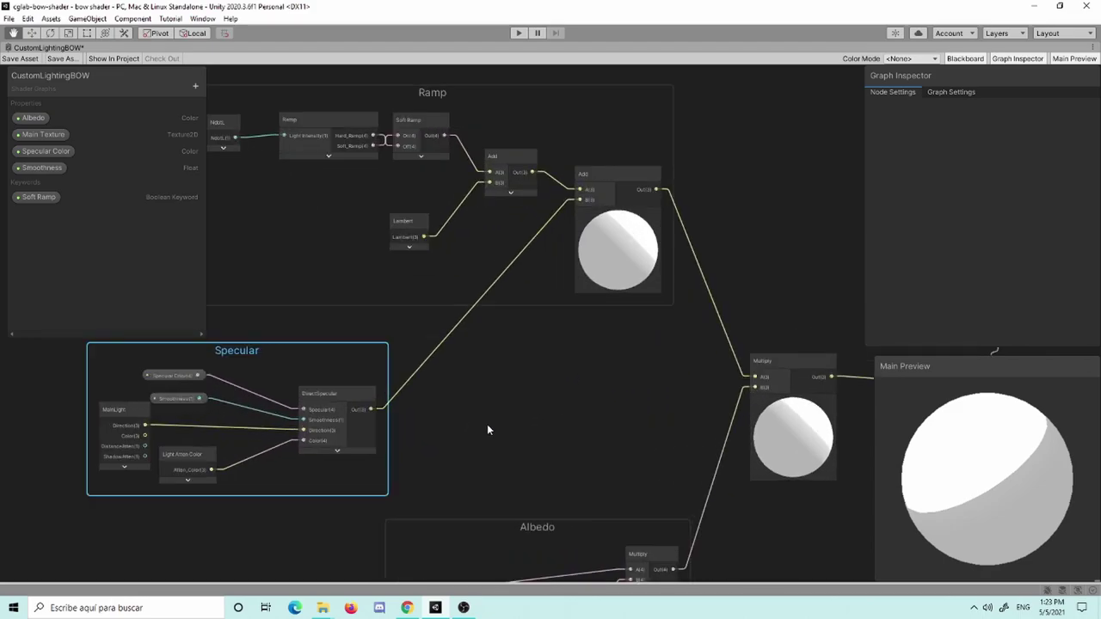
scroll(486, 424, "down", 1)
scroll(484, 423, "up", 1)
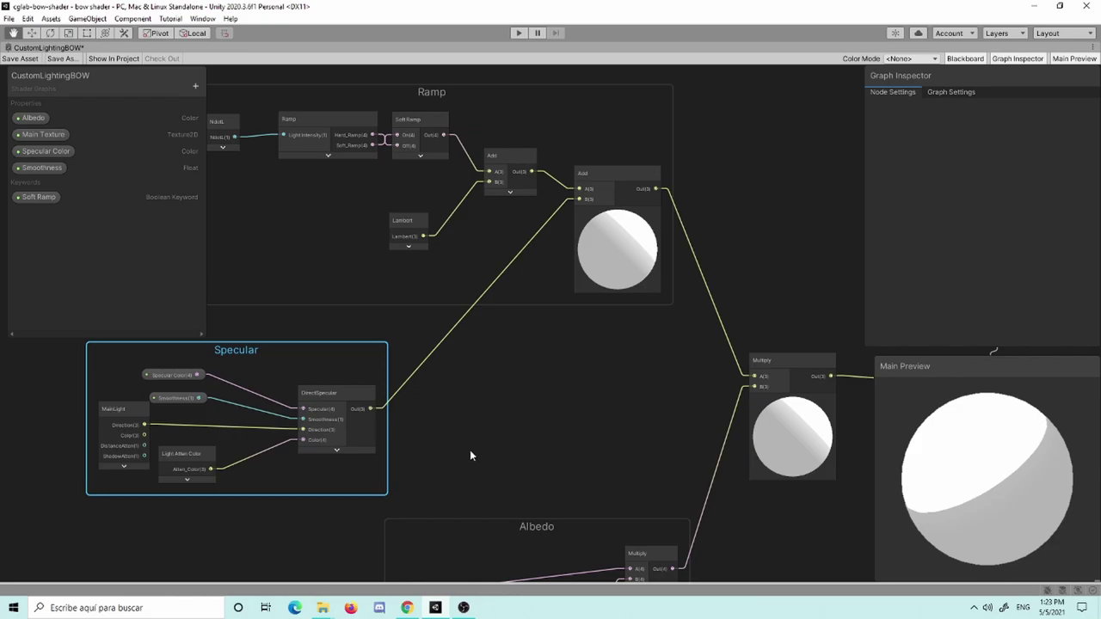
scroll(470, 450, "down", 2)
scroll(484, 392, "up", 1)
middle_click_drag(468, 404, 578, 442)
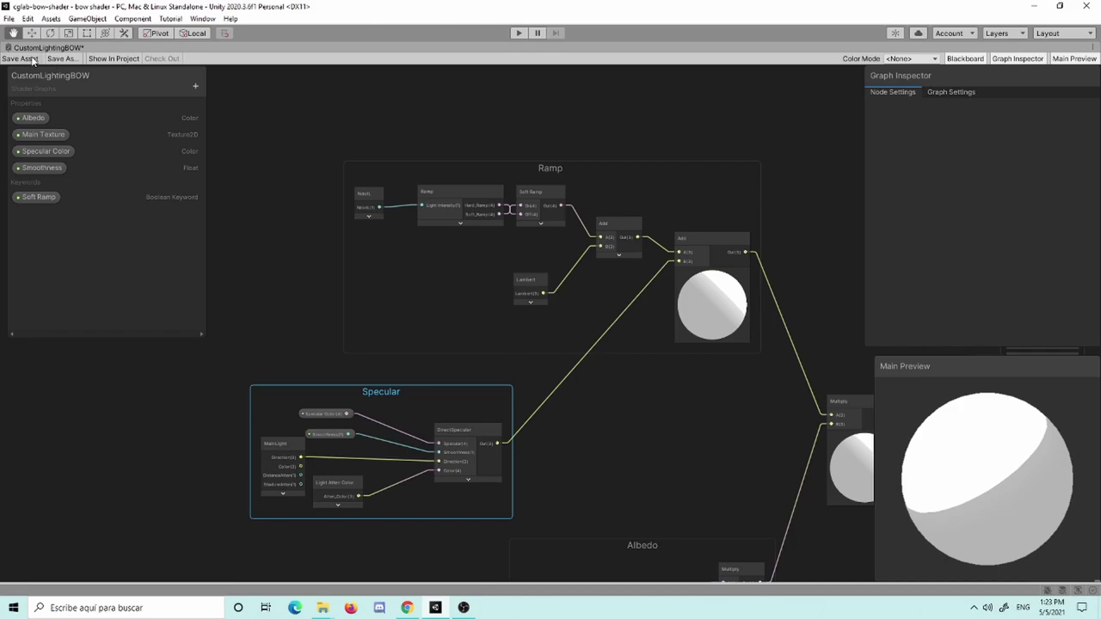
Restore the graph window to the editor layout and orbit the Scene view around the cyan sphere.
key("shift+space")
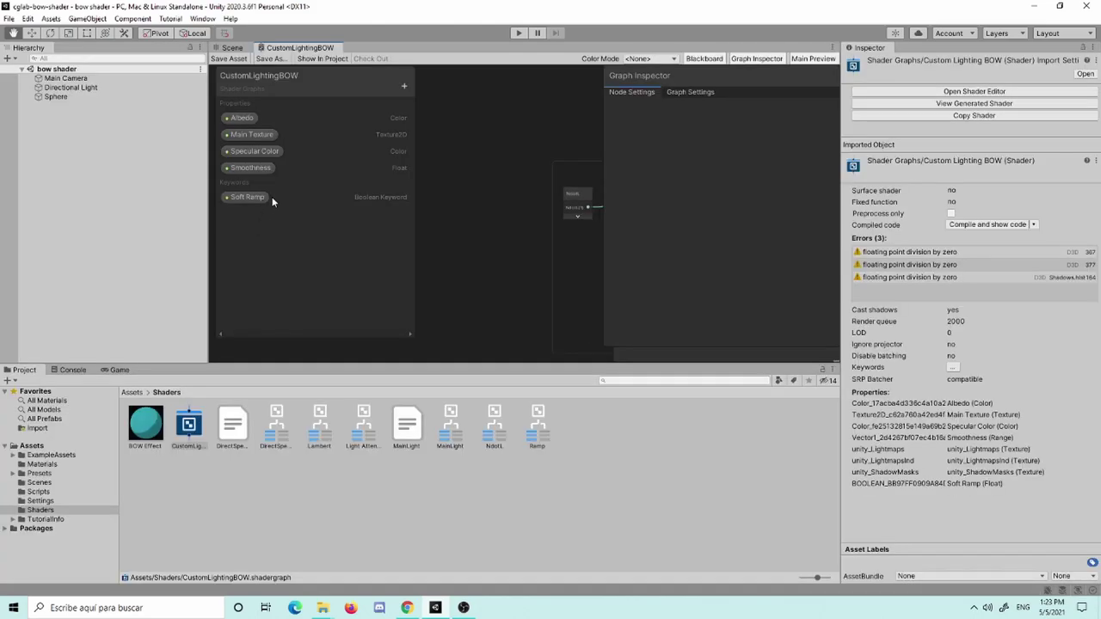
left_click(225, 48)
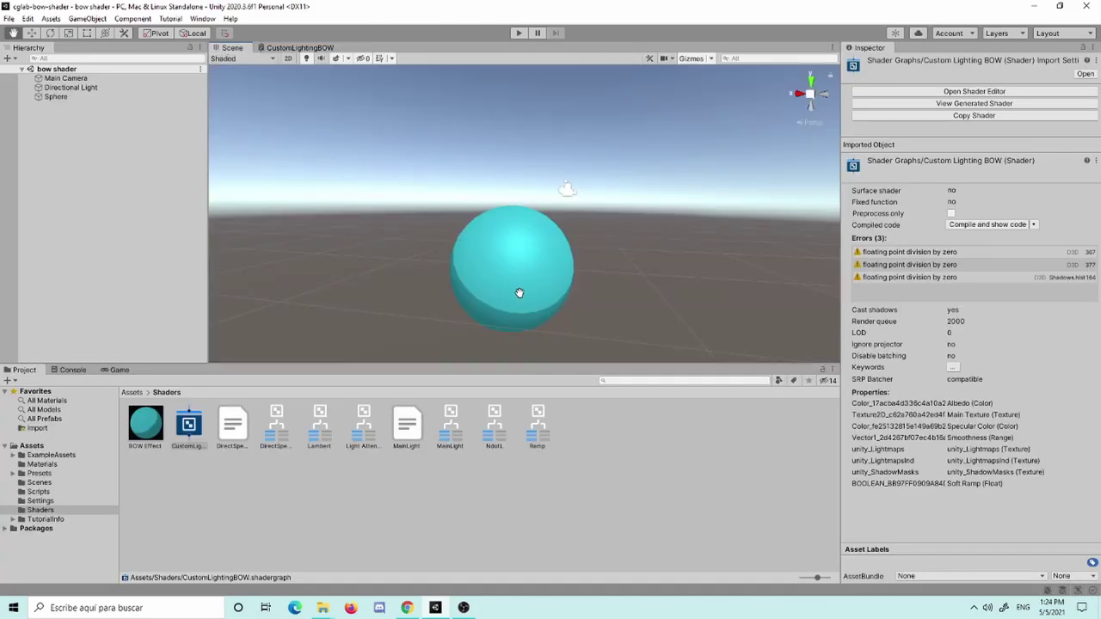
mouse_move(519, 299)
left_mouse_down("alt")
mouse_move(144, 315)
mouse_move(564, 314)
mouse_move(487, 314)
mouse_move(563, 256)
left_mouse_up("alt")
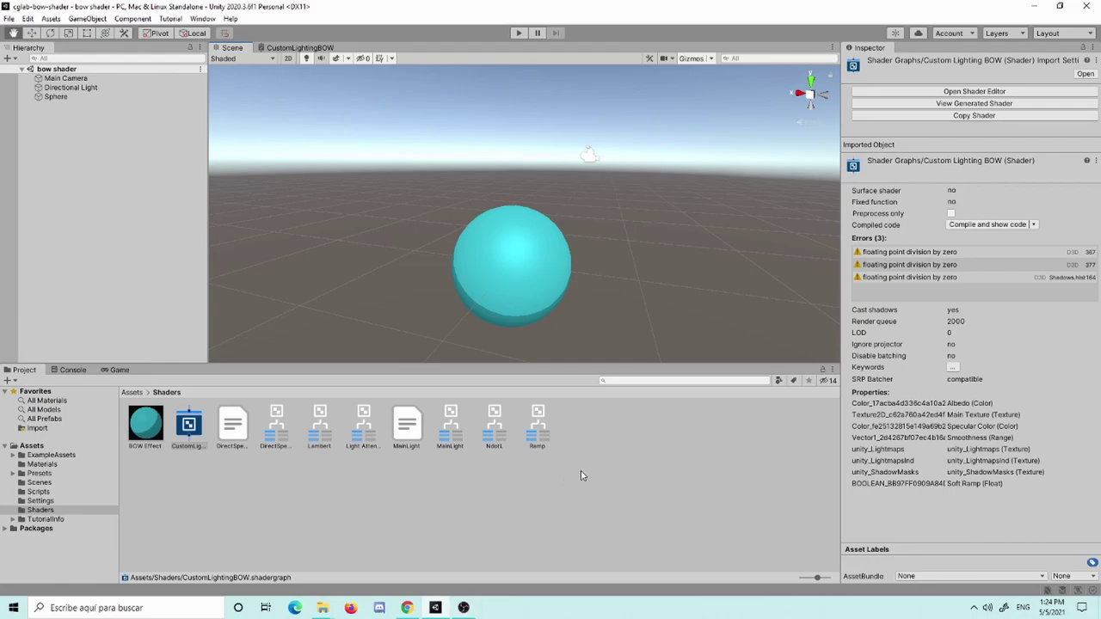
Create a Shader Sub Graph named Dabs in the Shaders folder and open it maximized.
right_click(584, 429)
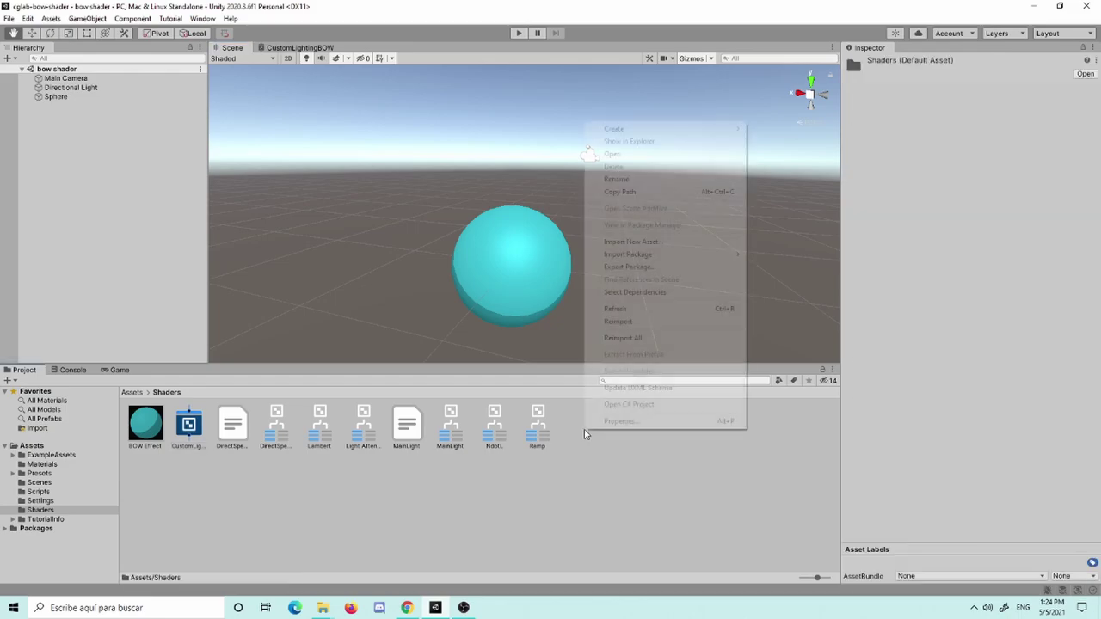
mouse_move(676, 136)
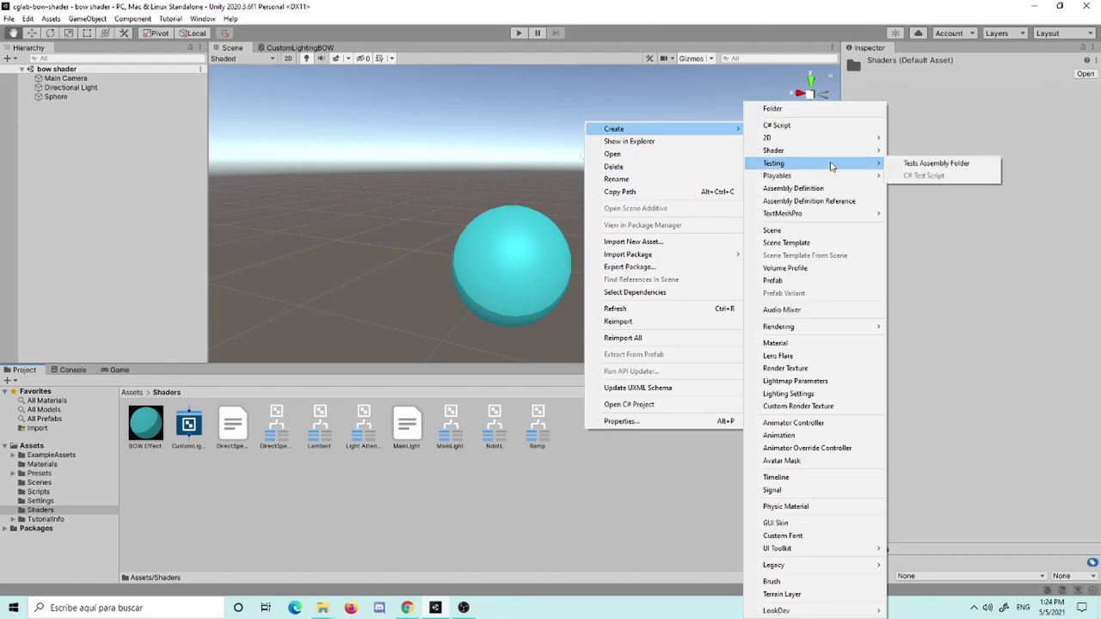
mouse_move(831, 152)
left_click(969, 230)
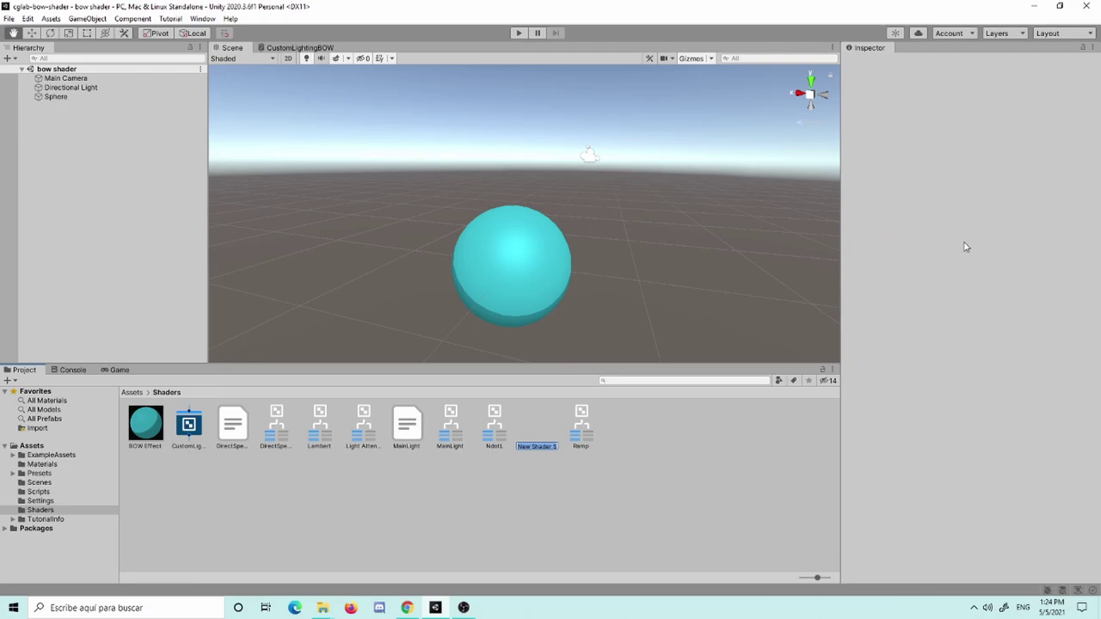
type("Debs")
key("Return")
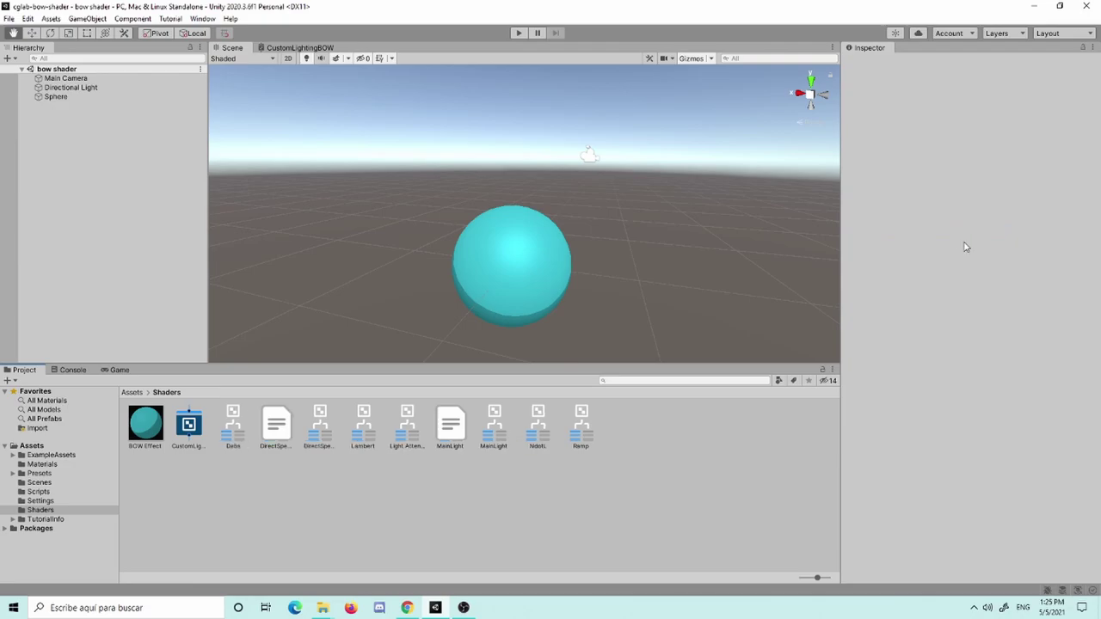
double_click(240, 438)
key("shift+space")
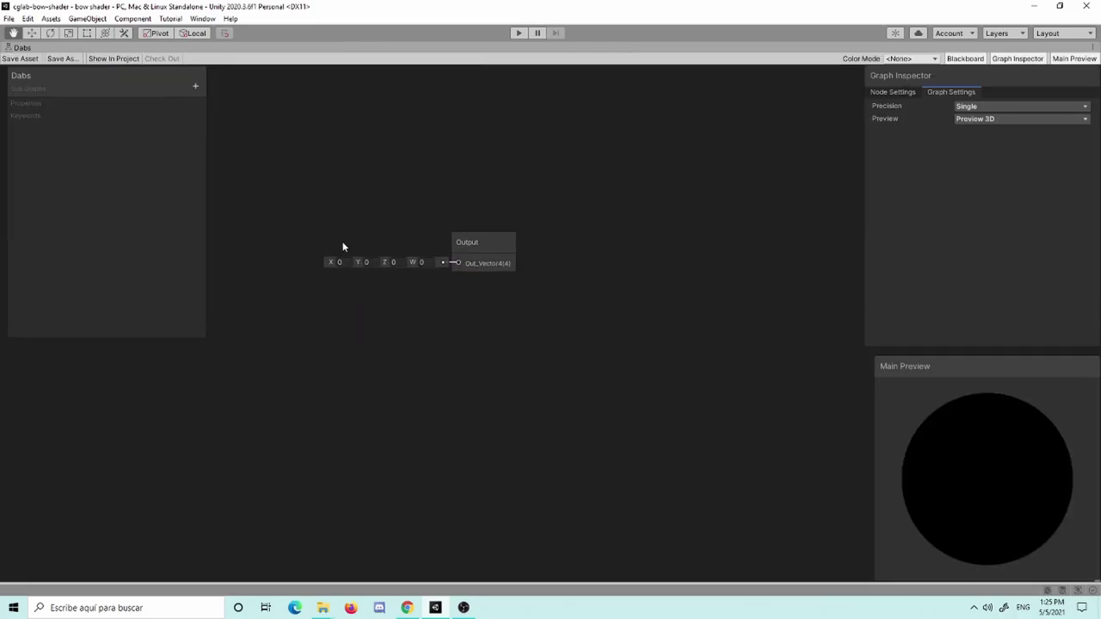
Add a Float property named Rotation to the Blackboard.
left_click(195, 86)
left_click(245, 95)
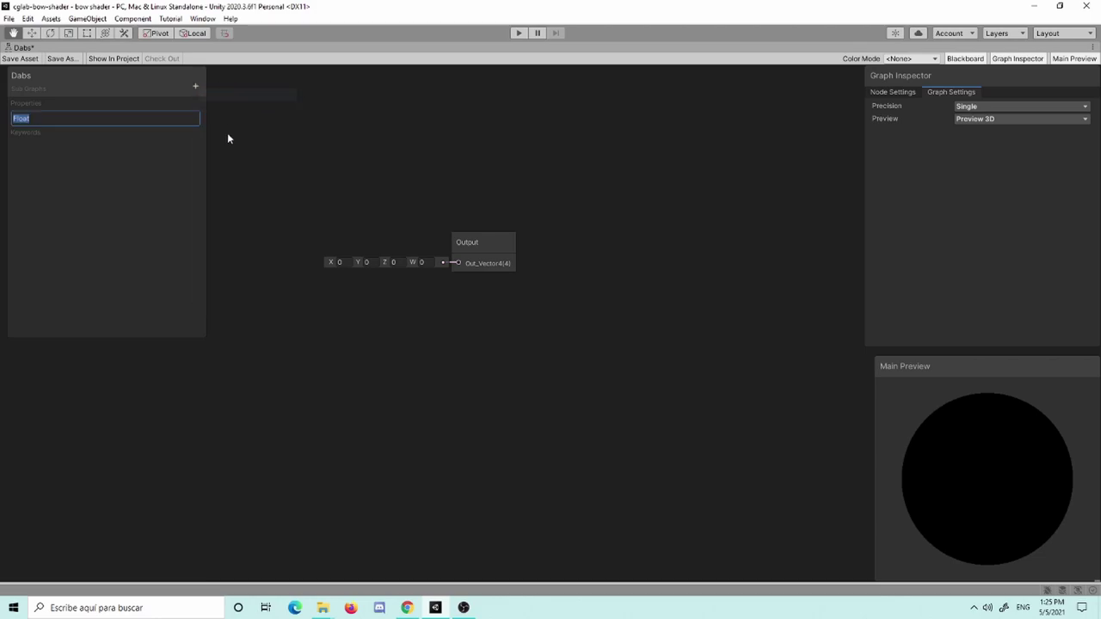
type("Riotation")
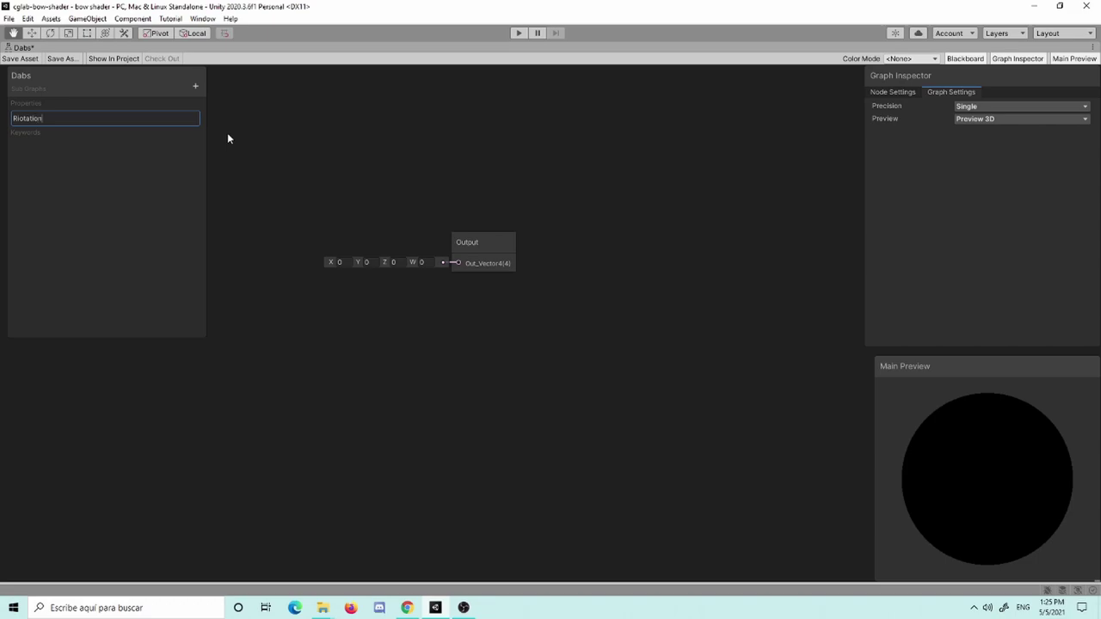
key("BackSpace")
key("BackSpace")
key("BackSpace")
key("BackSpace")
key("BackSpace")
key("BackSpace")
key("BackSpace")
type("otation")
key("Return")
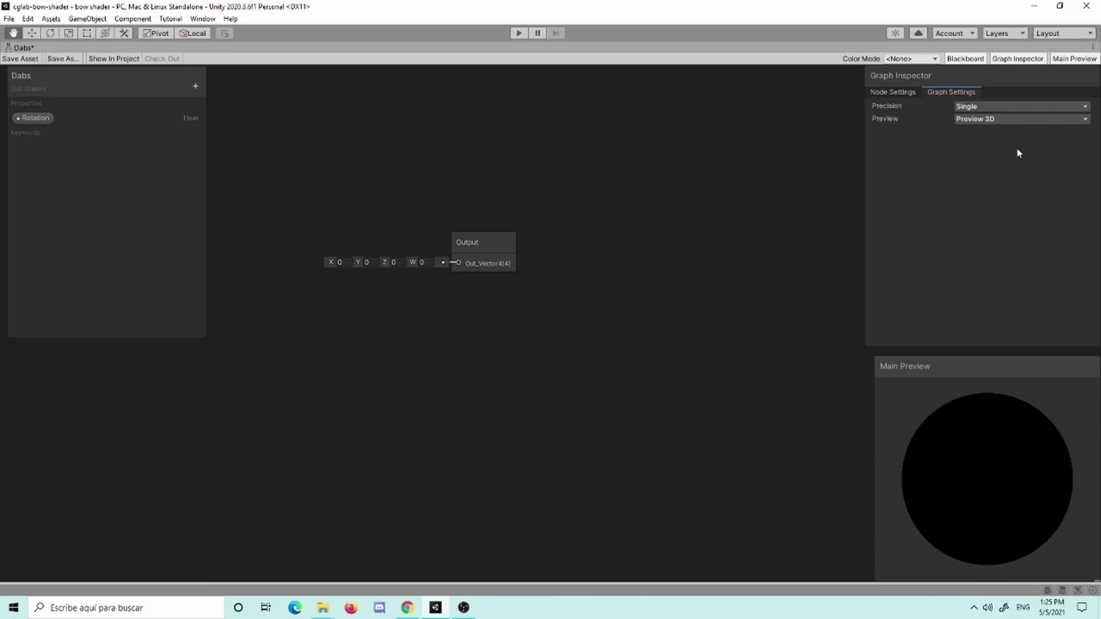
left_click(910, 92)
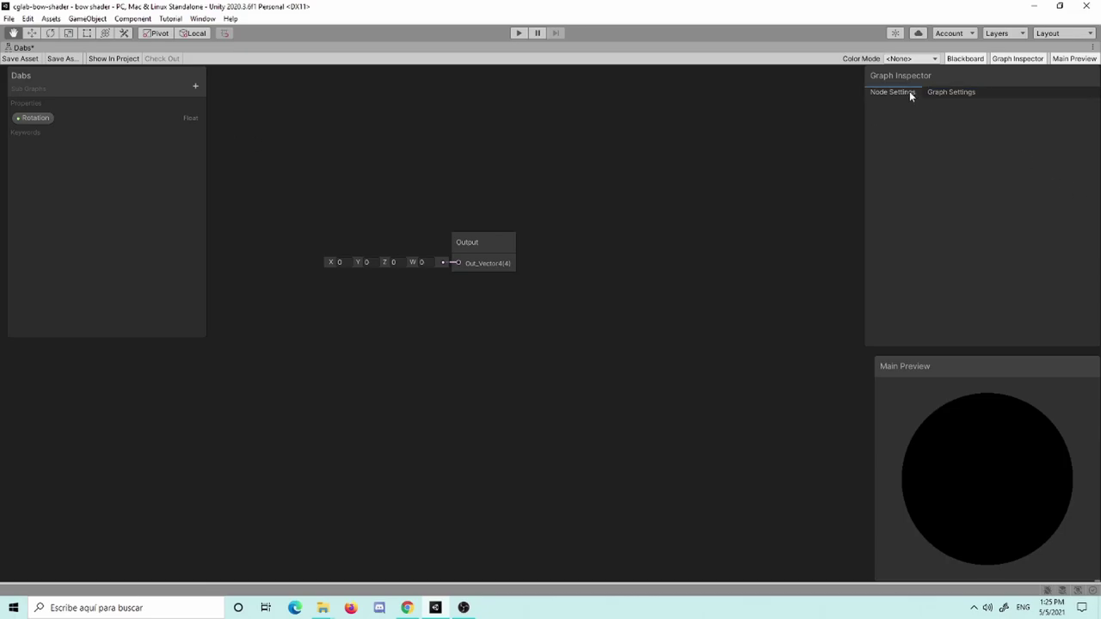
Add a second Float property named Dabs Count and save the sub-graph.
left_click(195, 86)
left_click(232, 96)
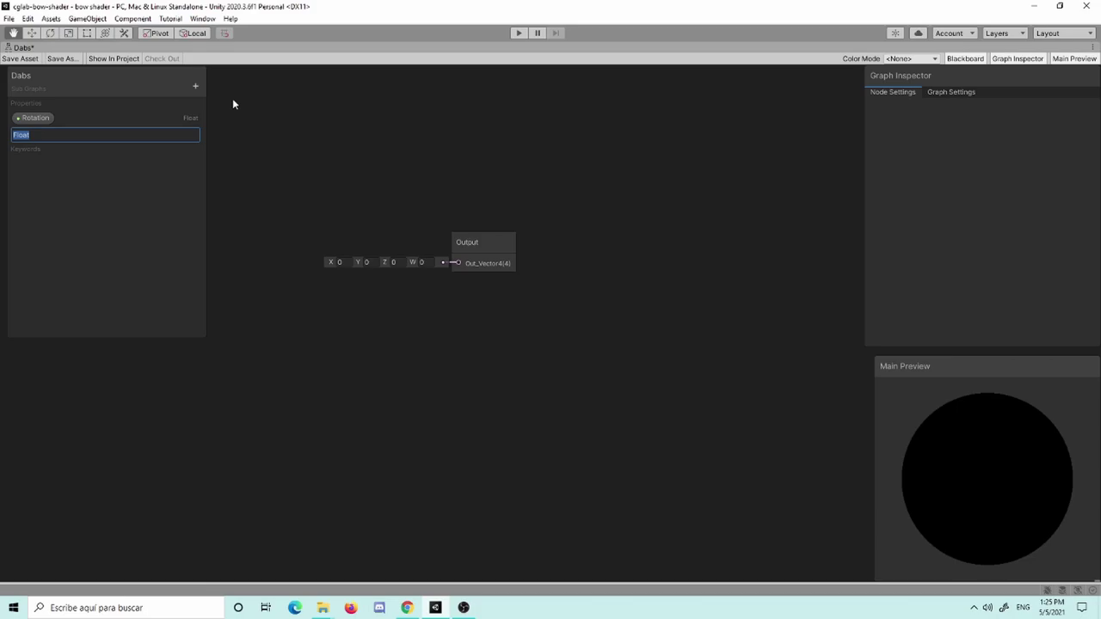
type("Dabs")
type(" Count")
key("Return")
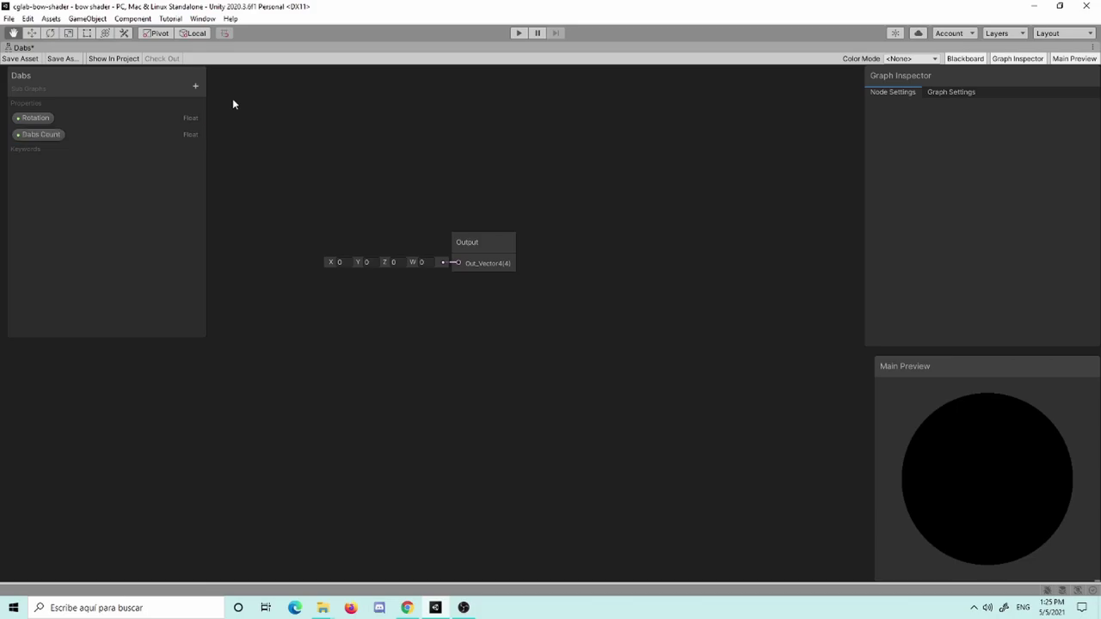
left_click(23, 60)
Add a Voronoi node, move the Output node to its right, and set Angle Offset to 10.
key("space")
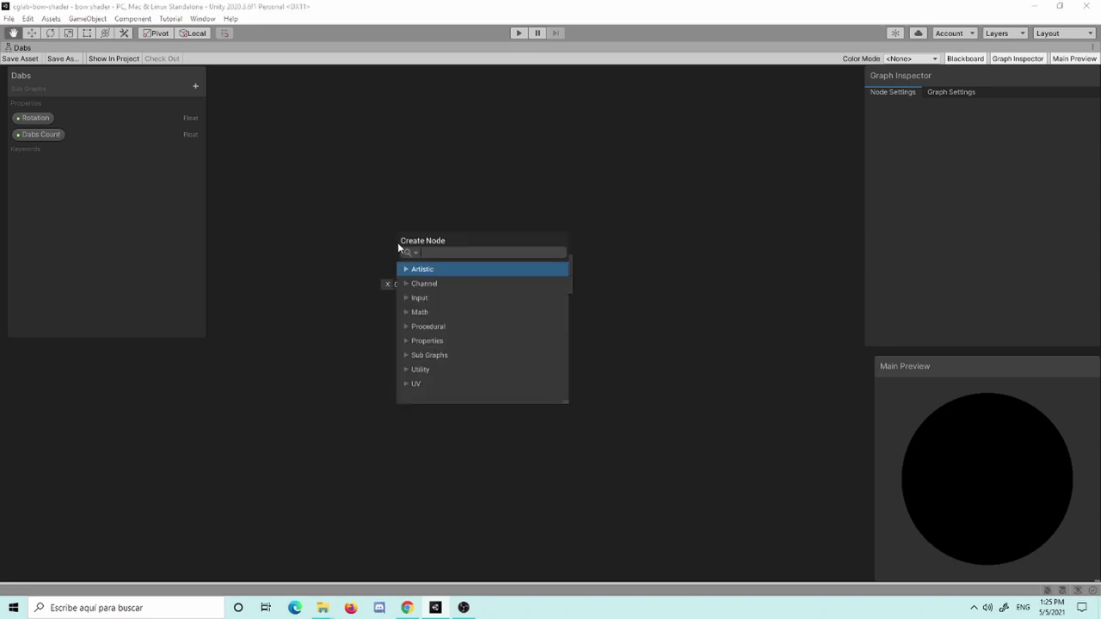
type("vo")
key("Return")
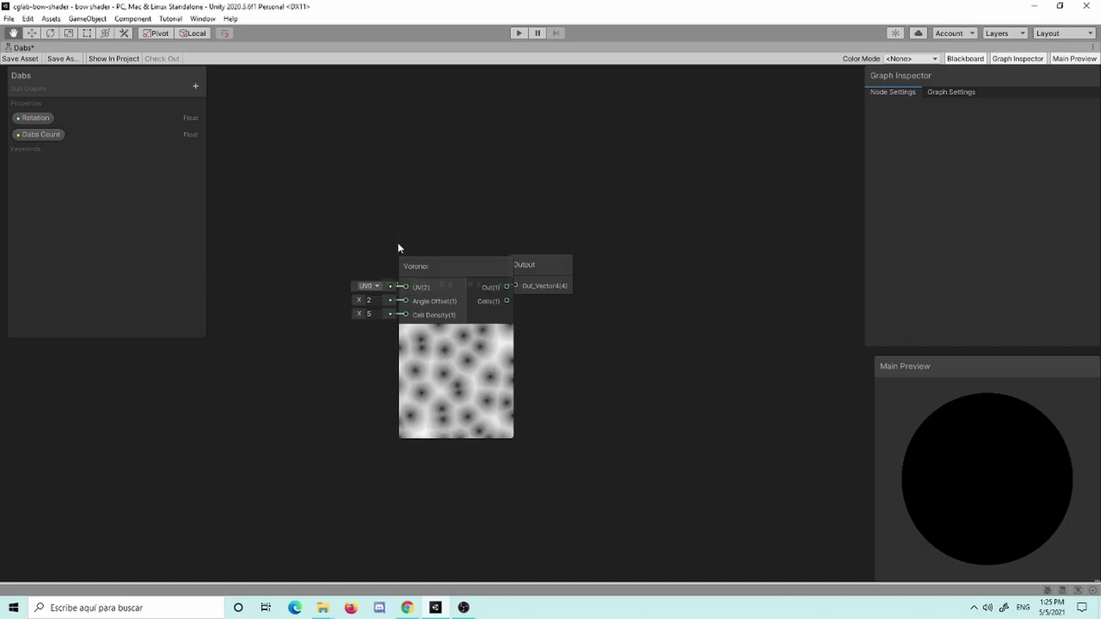
left_click(565, 261)
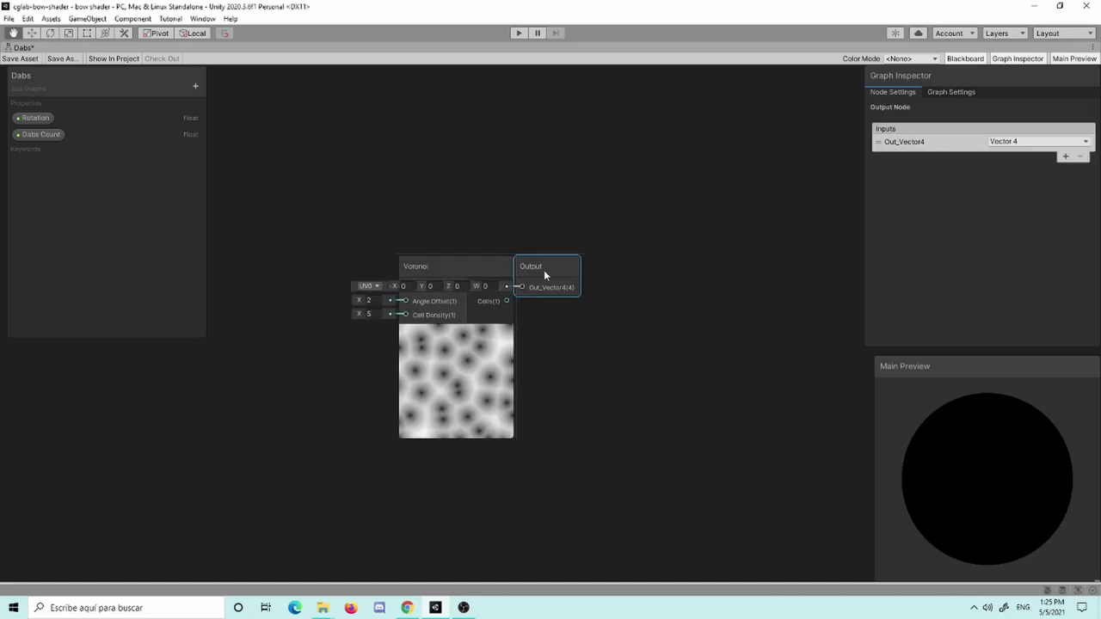
left_click_drag(545, 275, 786, 288)
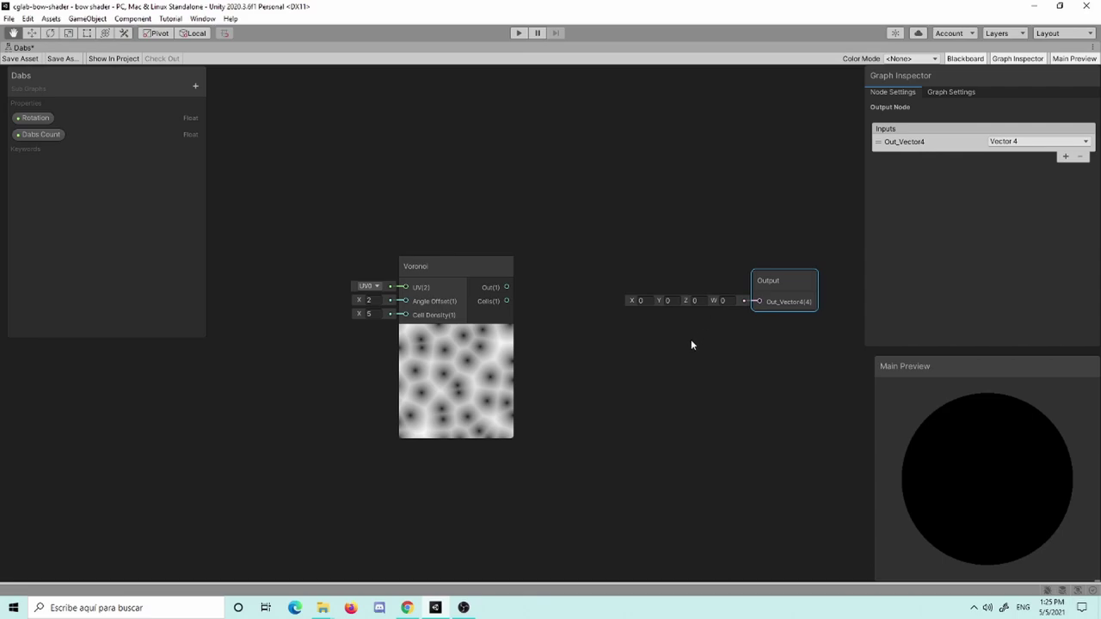
left_click(370, 299)
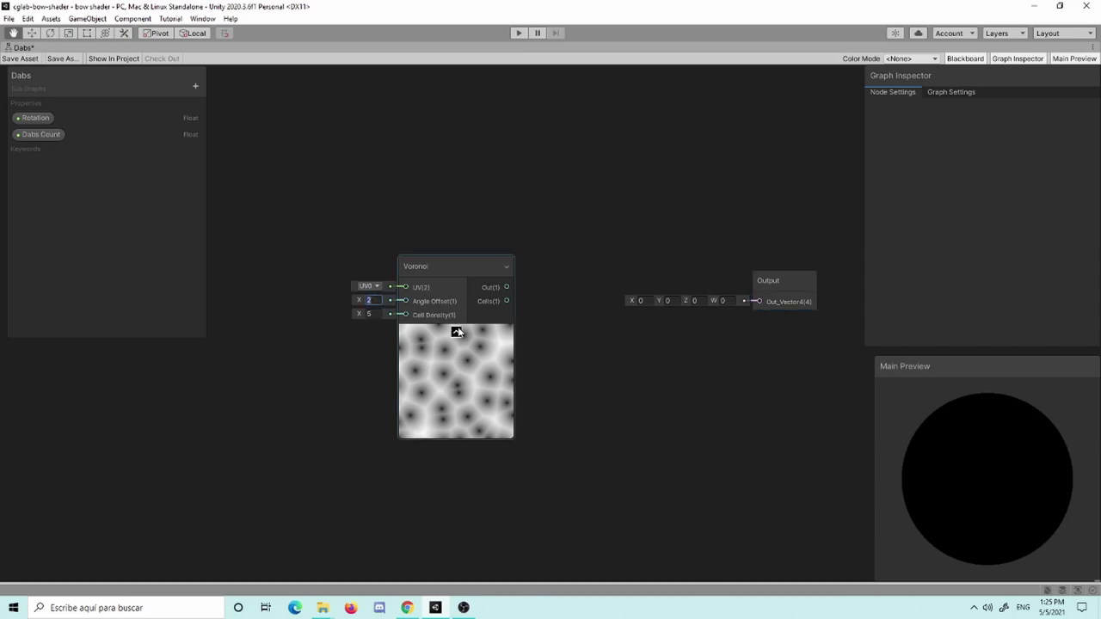
type("10")
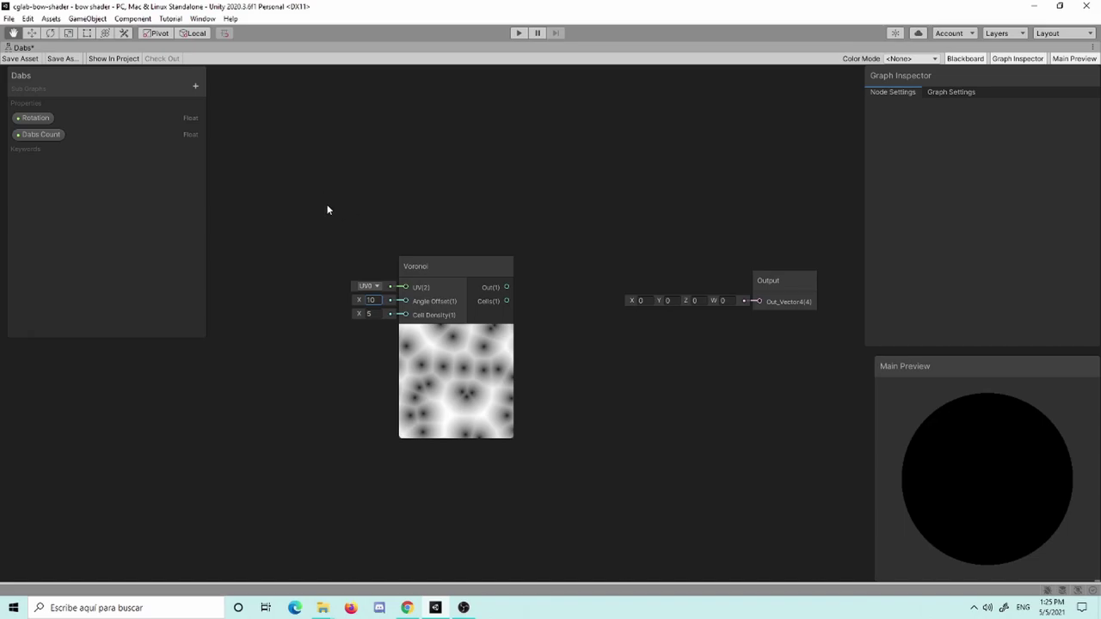
Add a Tiling And Offset node to the left of the Voronoi node.
middle_click_drag(326, 209, 505, 222)
key("space")
type("ti")
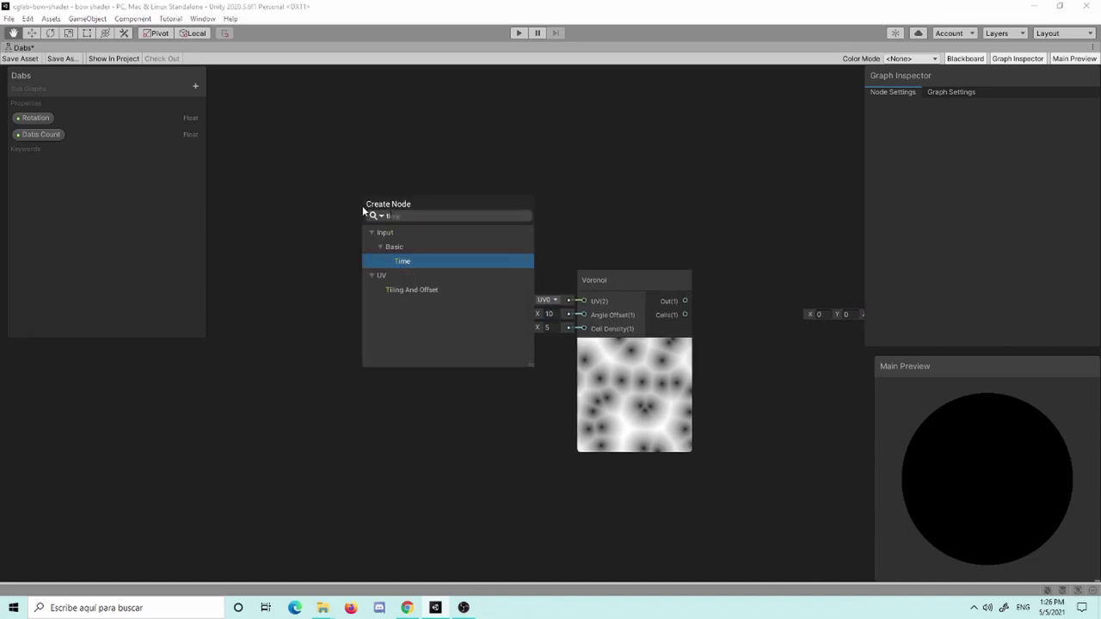
type("ling")
key("Return")
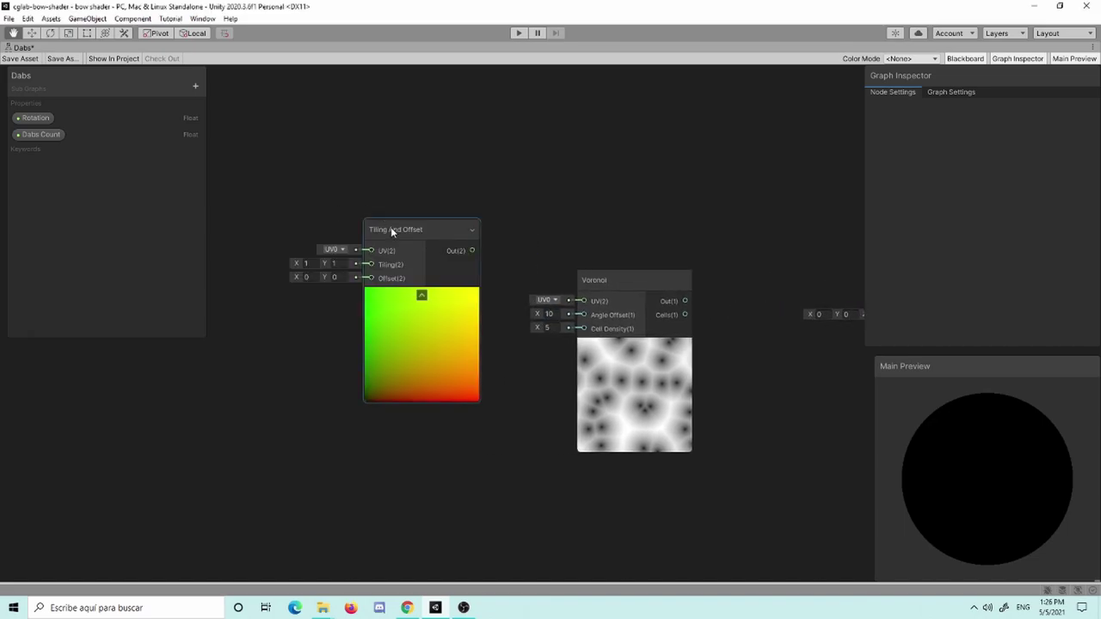
Feed Tiling And Offset's output into Voronoi's UV, collapse its preview, and keep tiling at 1, 1.
left_click_drag(390, 227, 384, 250)
left_click_drag(448, 274, 584, 301)
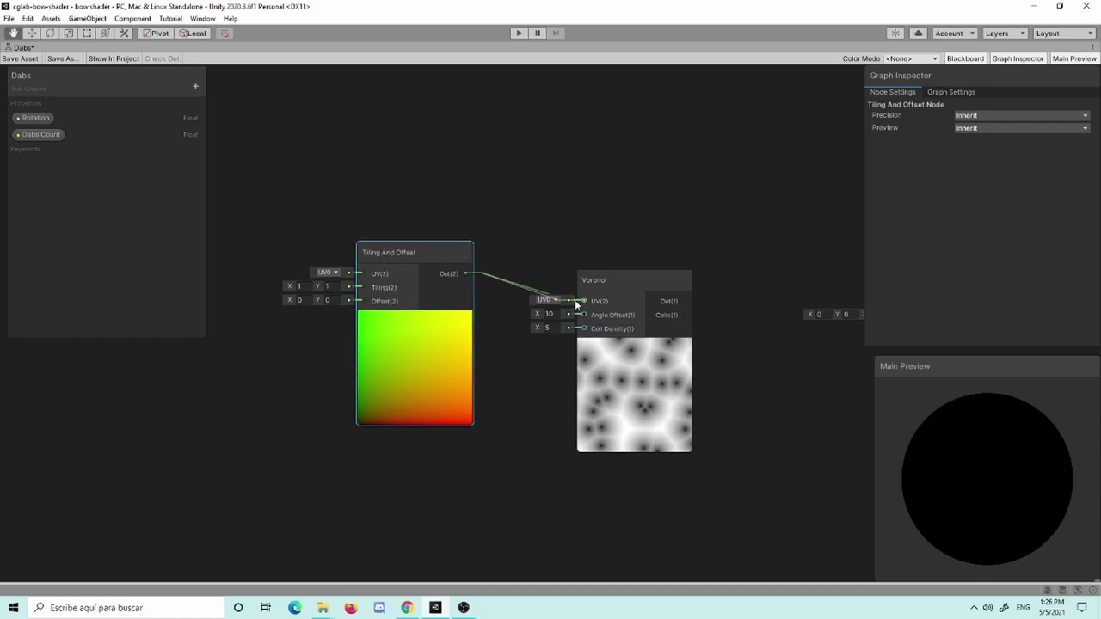
left_click(415, 318)
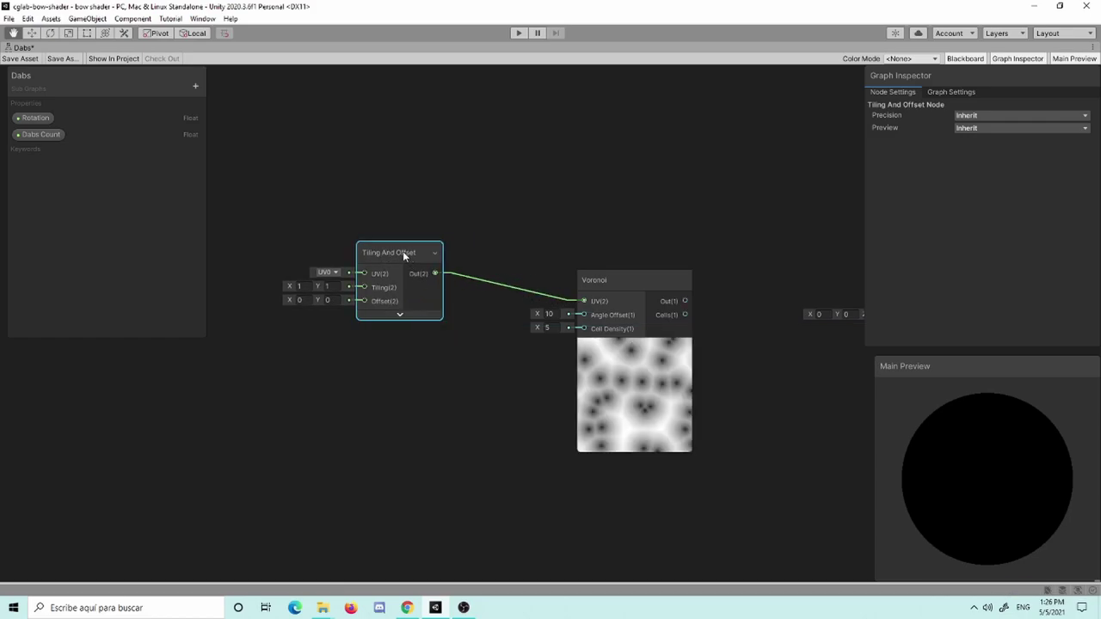
left_click_drag(403, 251, 455, 283)
middle_click_drag(460, 241, 493, 253)
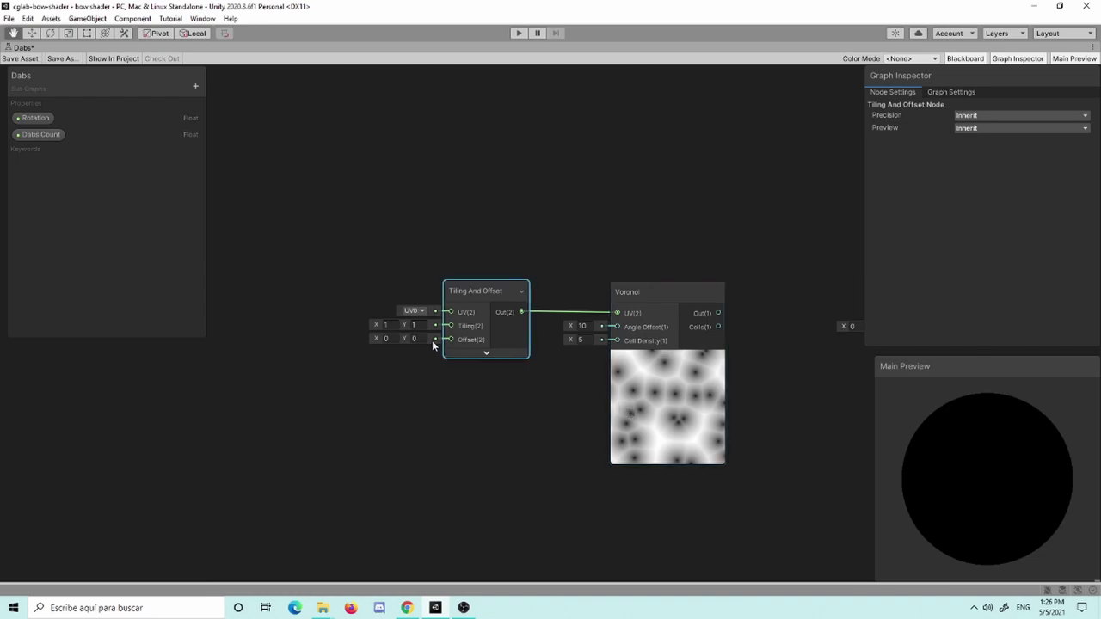
mouse_move(384, 325)
left_mouse_down()
mouse_move(485, 347)
mouse_move(487, 332)
left_mouse_up()
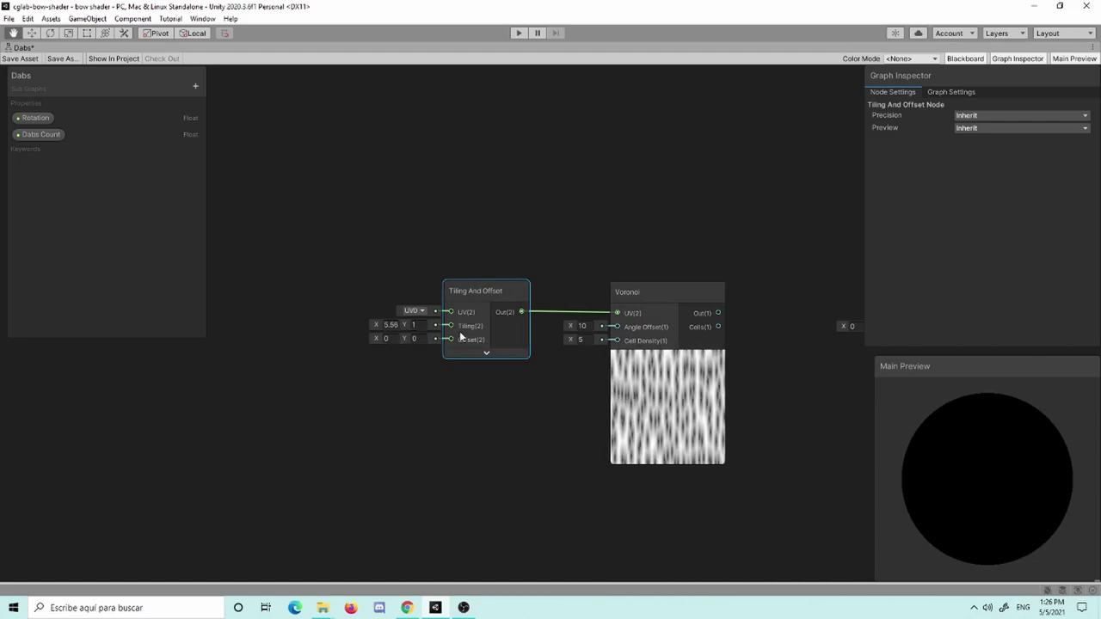
key("ctrl+z")
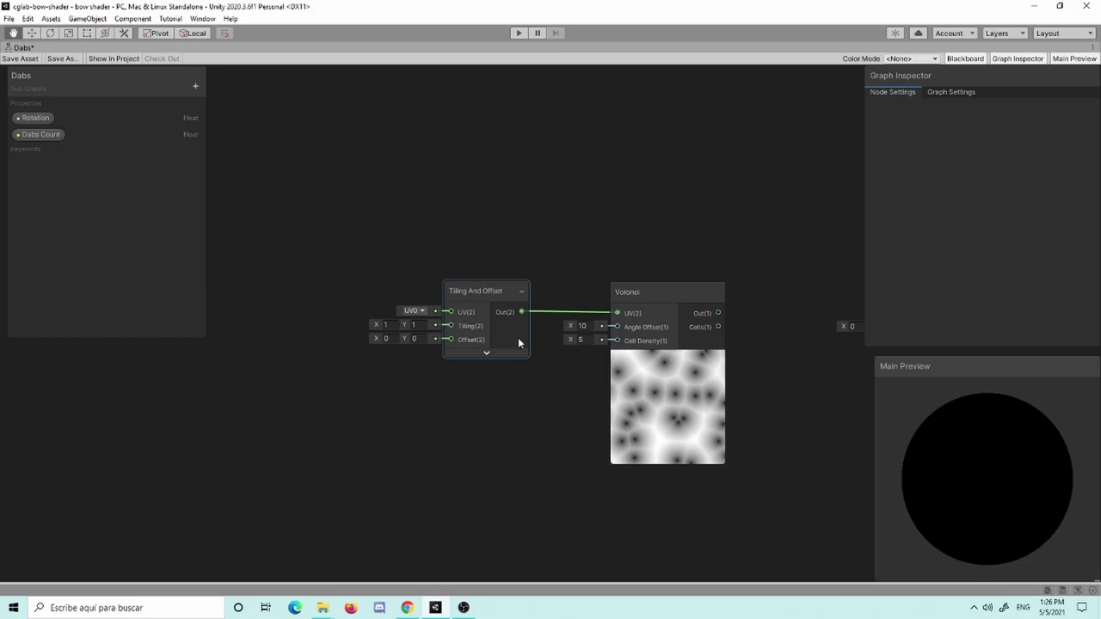
Add a Vector 2 node and wire the Dabs Count property into its X input.
key("space")
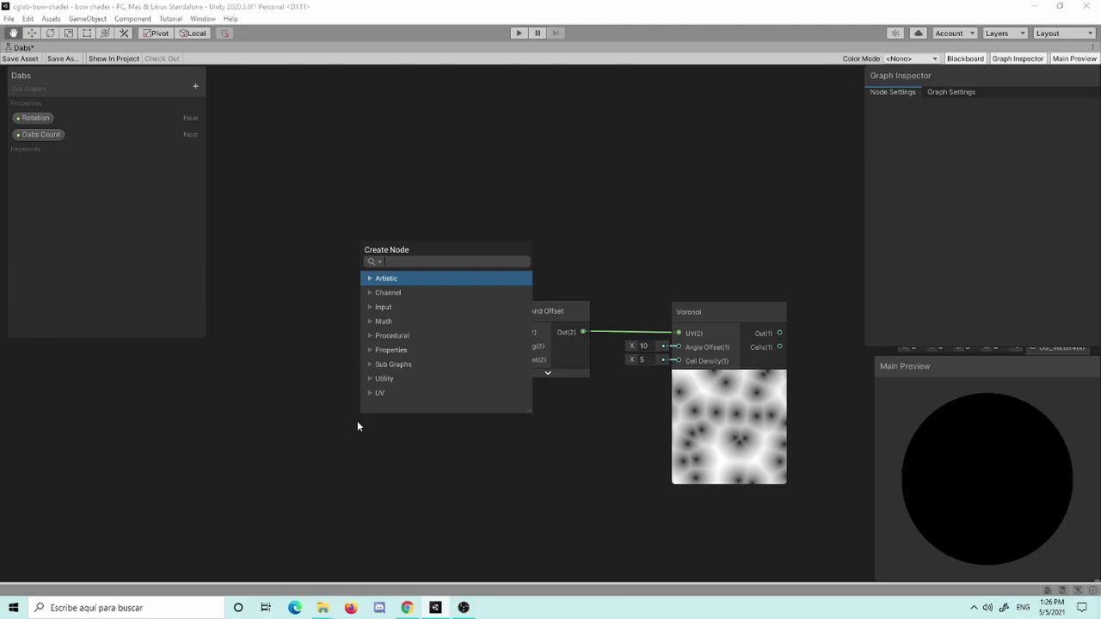
type("vec")
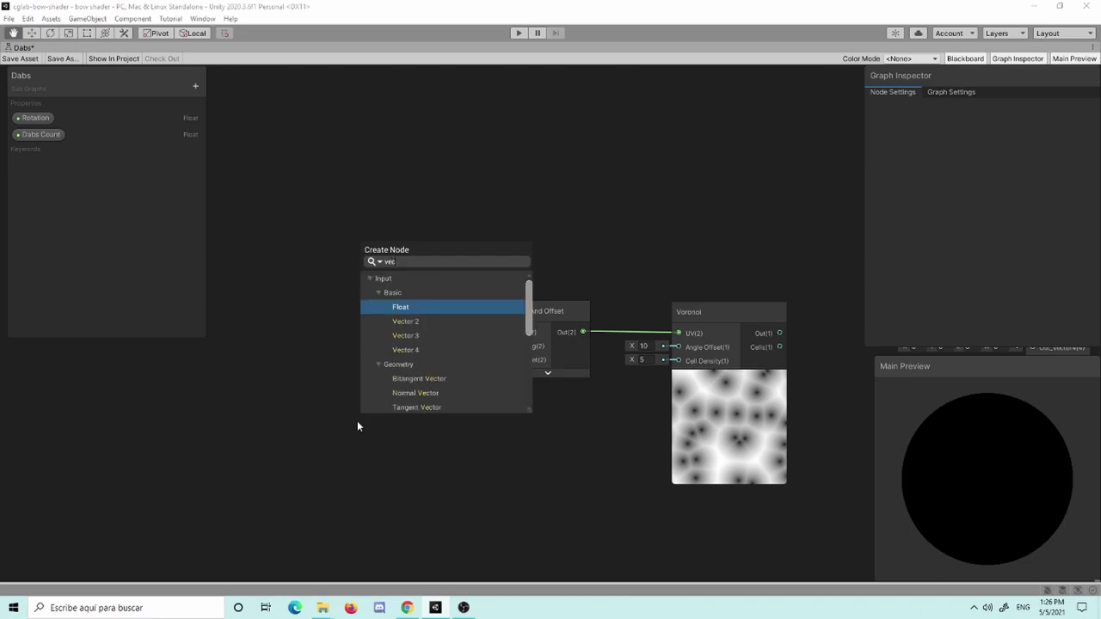
key("Down")
key("Down")
key("Up")
key("Return")
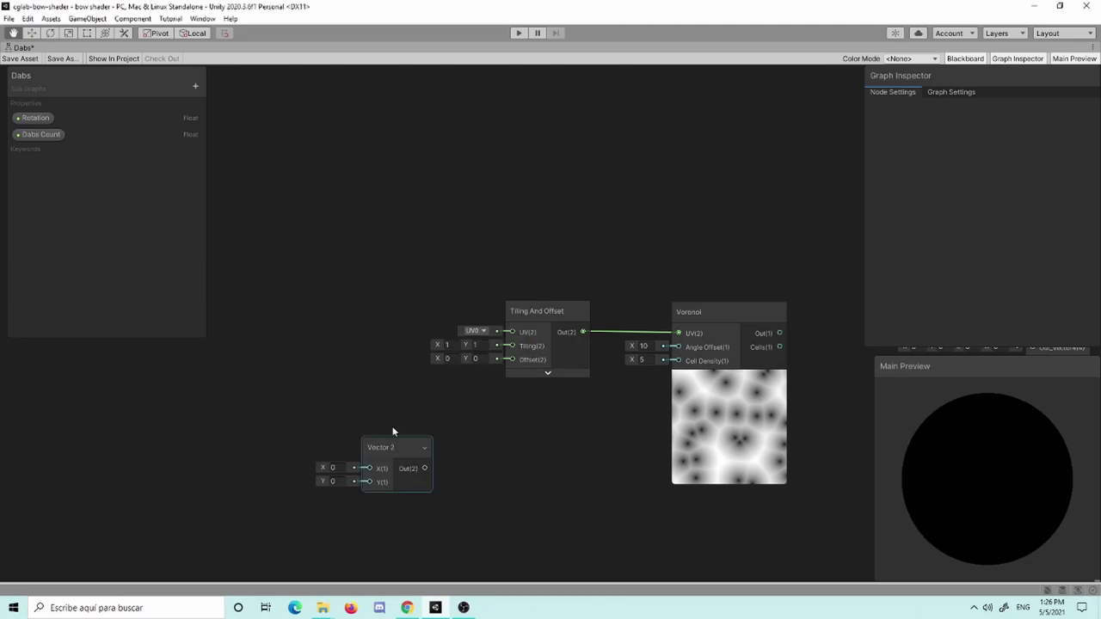
left_click(53, 138)
left_click_drag(54, 142, 279, 392)
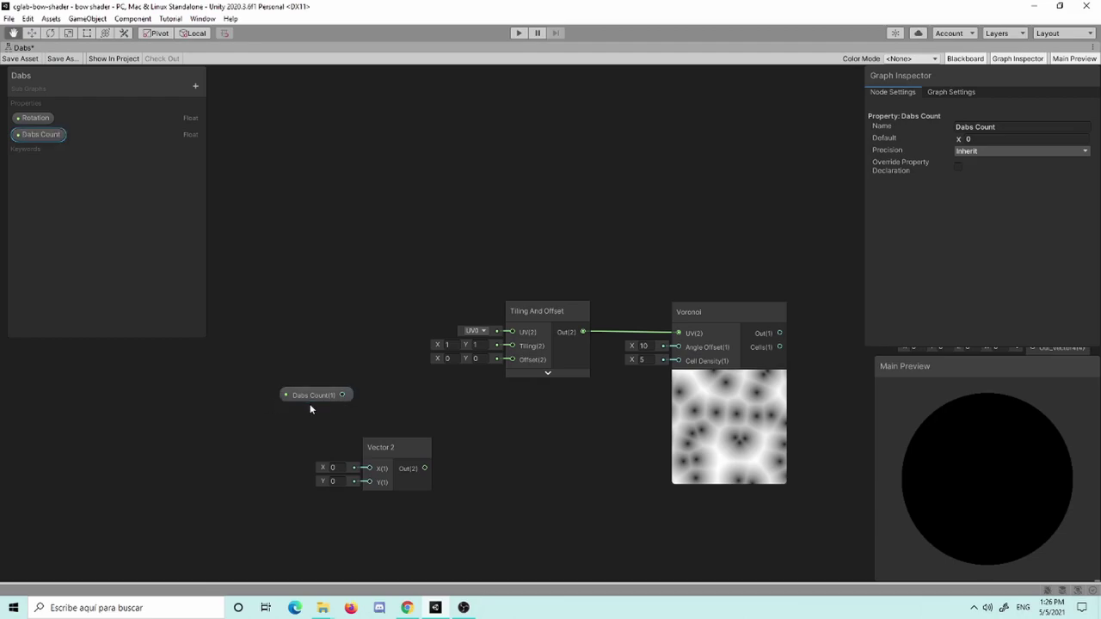
mouse_move(315, 401)
left_mouse_down()
mouse_move(305, 405)
mouse_move(369, 468)
left_mouse_up()
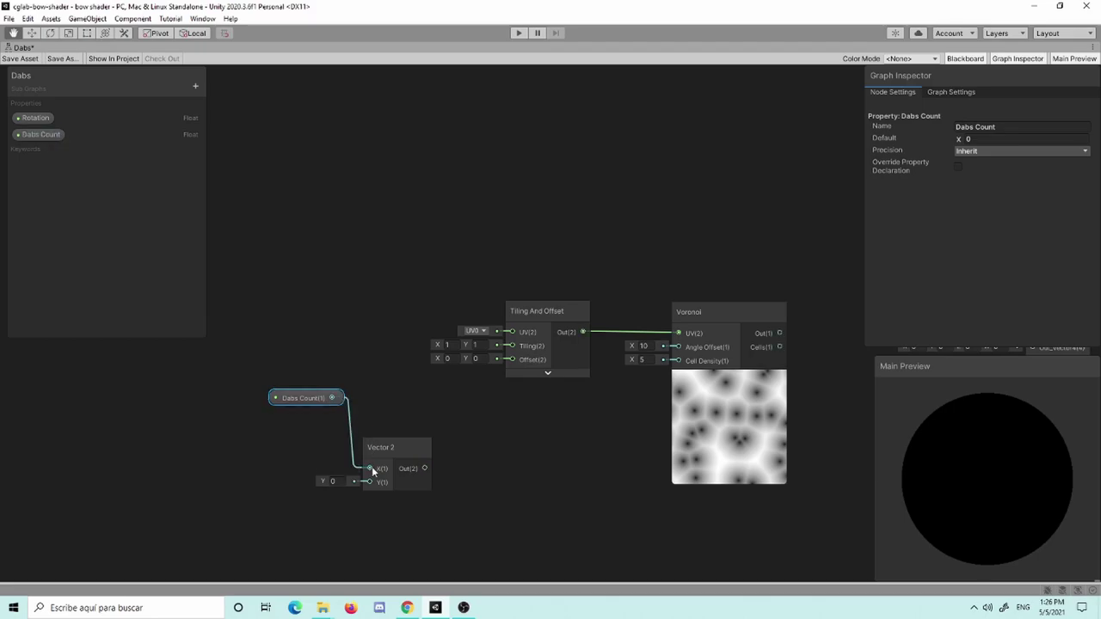
Set Dabs Count to Half precision with default 23 and feed Vector 2 into Tiling.
left_click(40, 135)
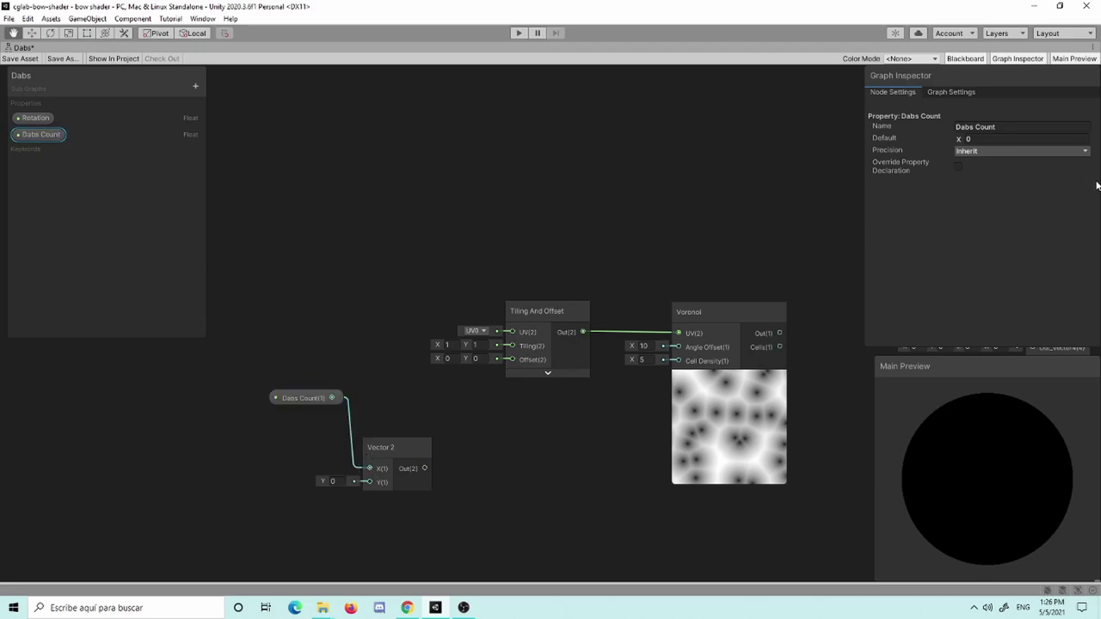
left_click(998, 152)
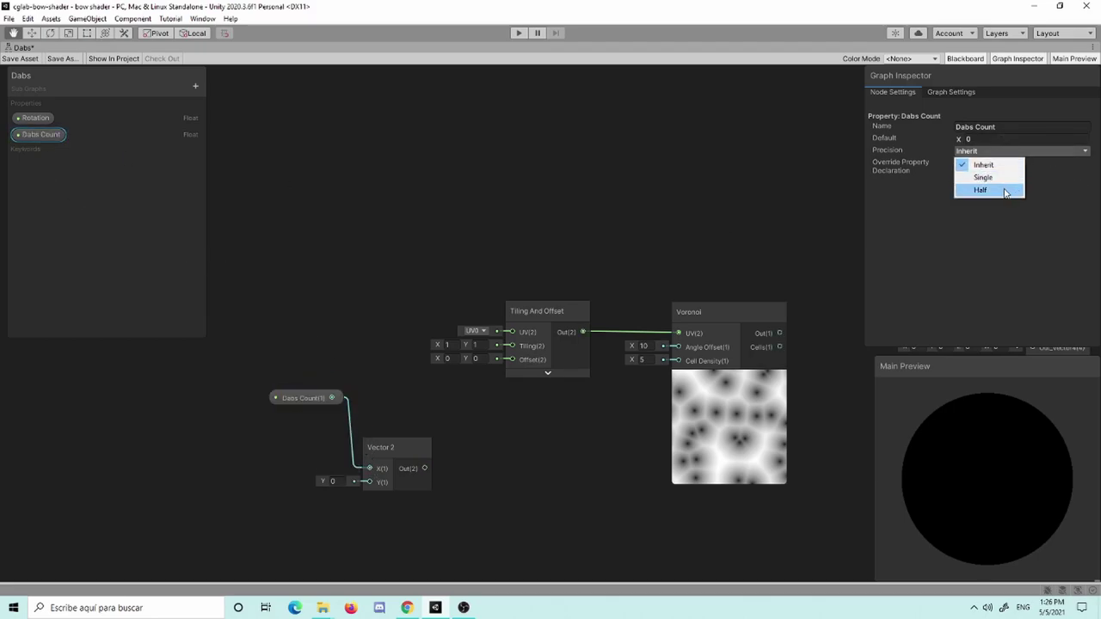
left_click(984, 191)
left_click(984, 138)
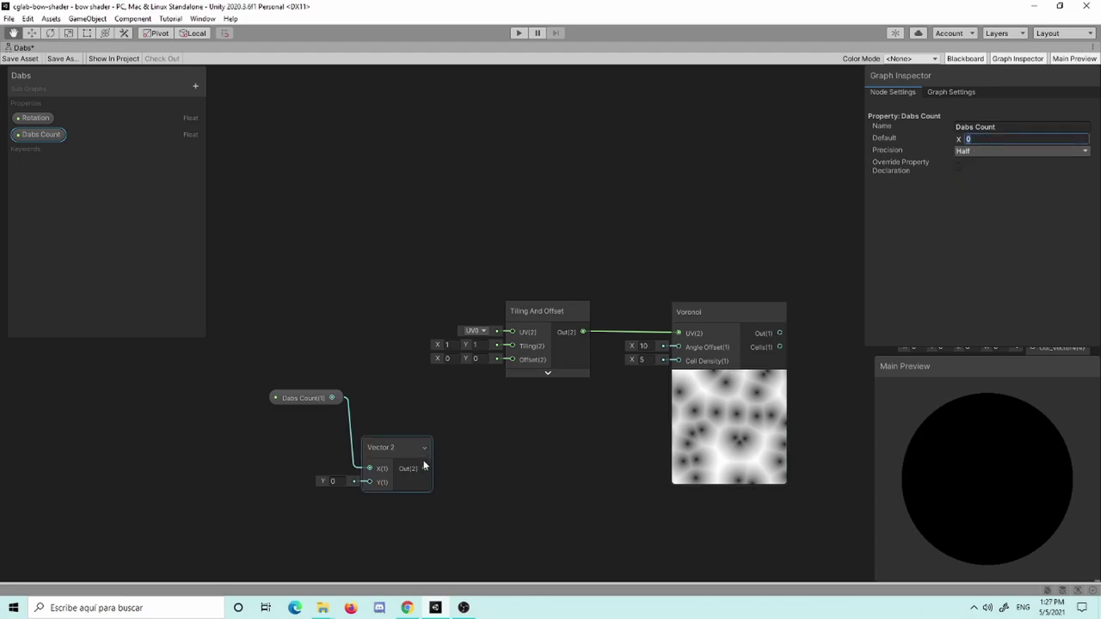
left_click_drag(425, 468, 517, 344)
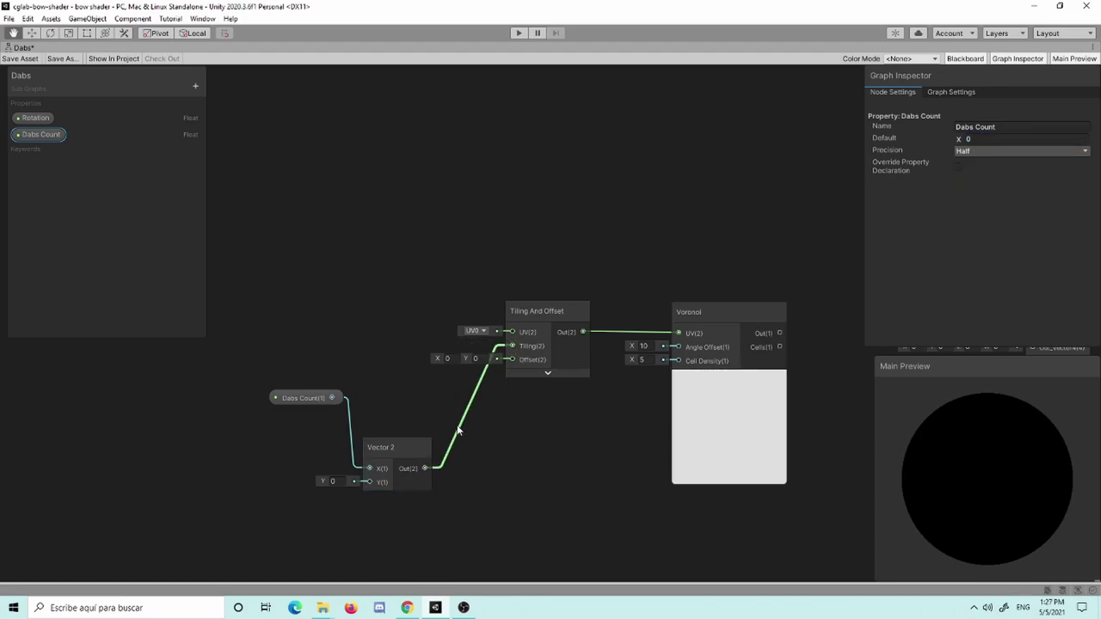
left_click(1013, 139)
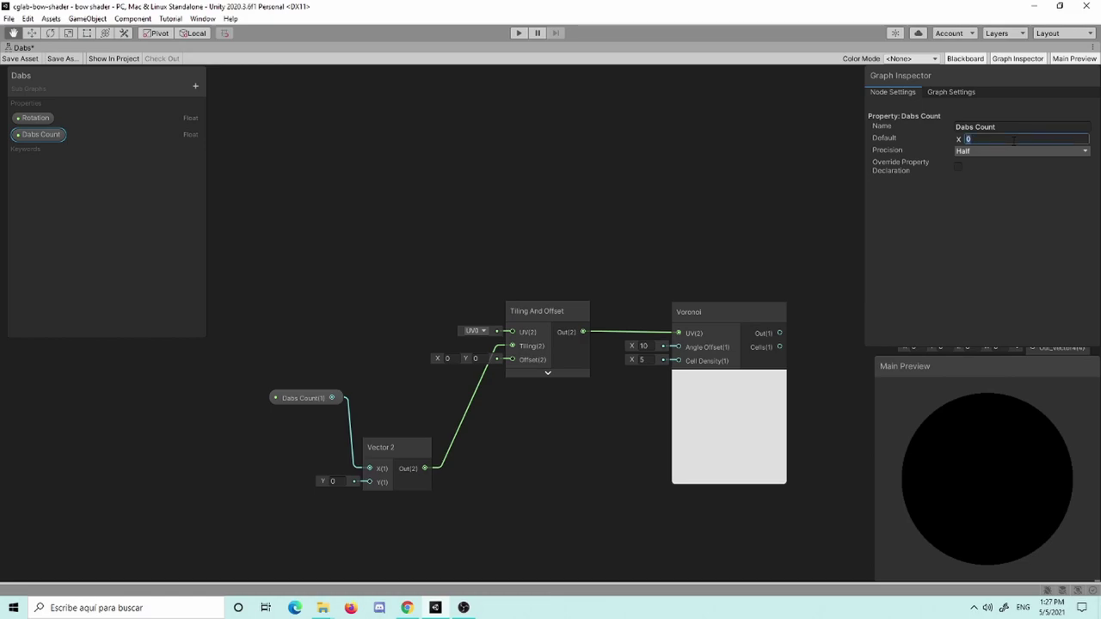
type("23")
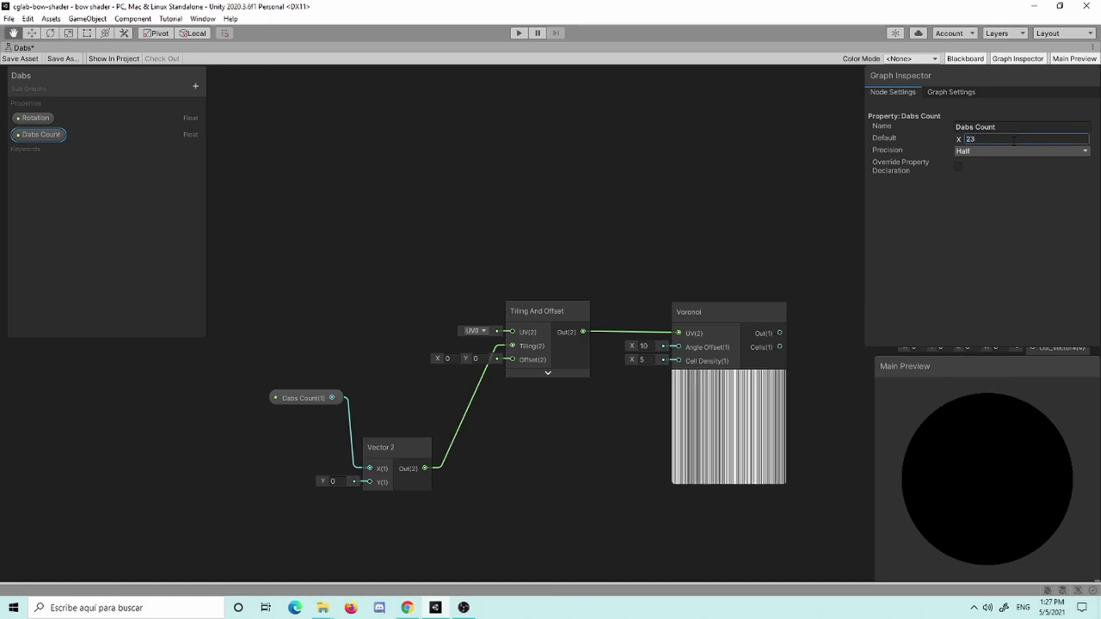
Arrange the Dabs Count and Vector 2 nodes neatly beside Tiling And Offset.
left_click_drag(283, 373, 389, 501)
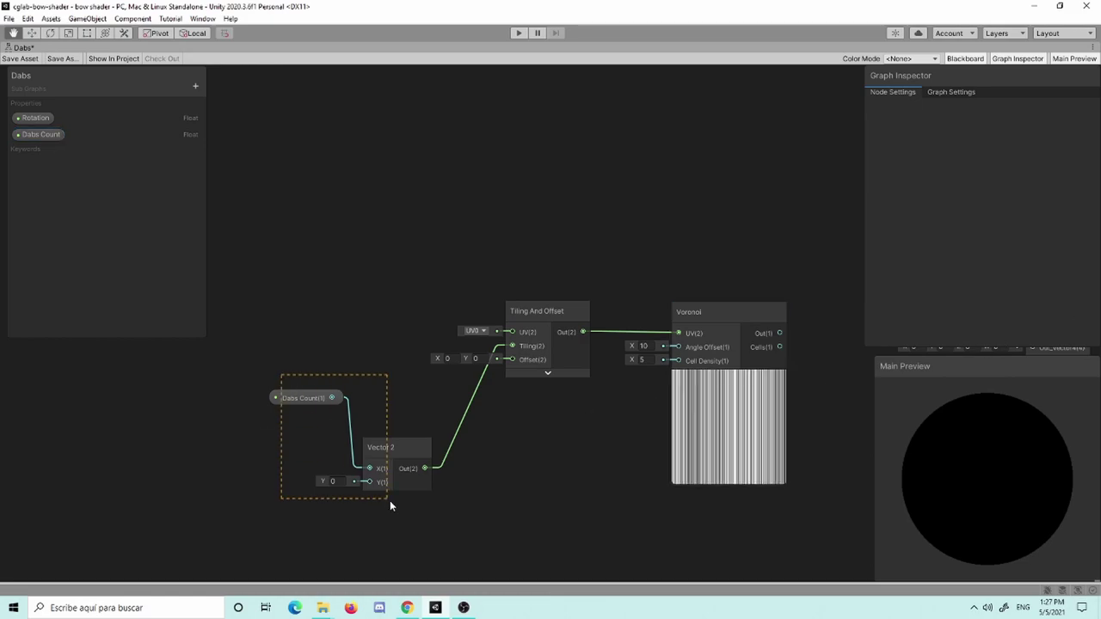
mouse_move(390, 444)
left_mouse_down()
mouse_move(389, 410)
mouse_move(352, 324)
left_mouse_up()
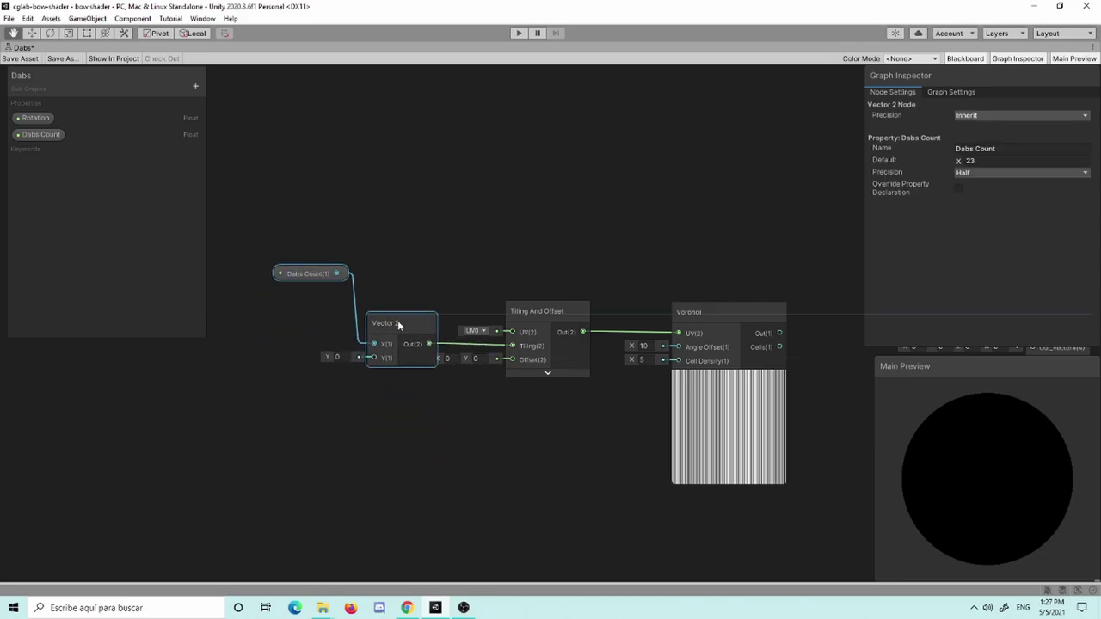
left_click_drag(289, 273, 311, 279)
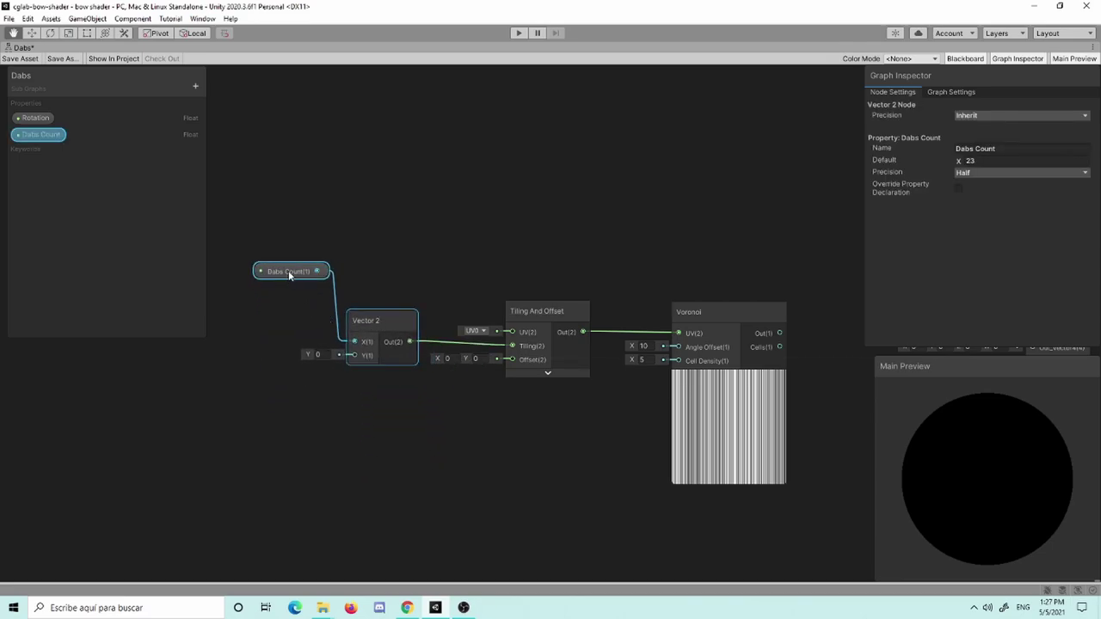
left_click(377, 258)
left_click_drag(393, 348, 378, 348)
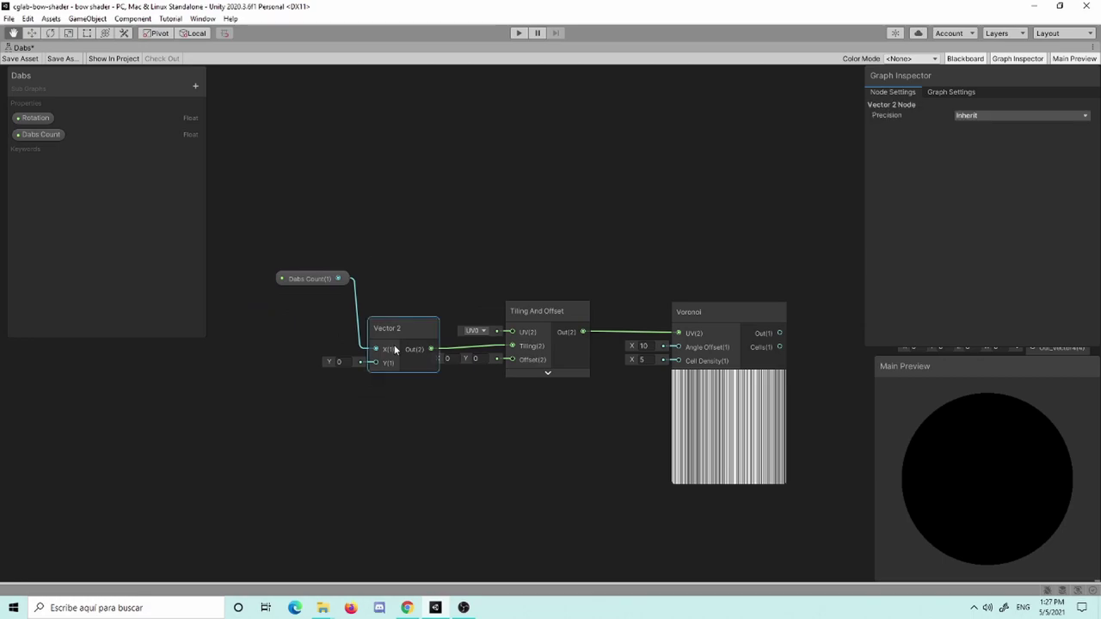
left_click(314, 280)
mouse_move(311, 288)
left_mouse_down()
mouse_move(290, 344)
mouse_move(305, 329)
left_mouse_up()
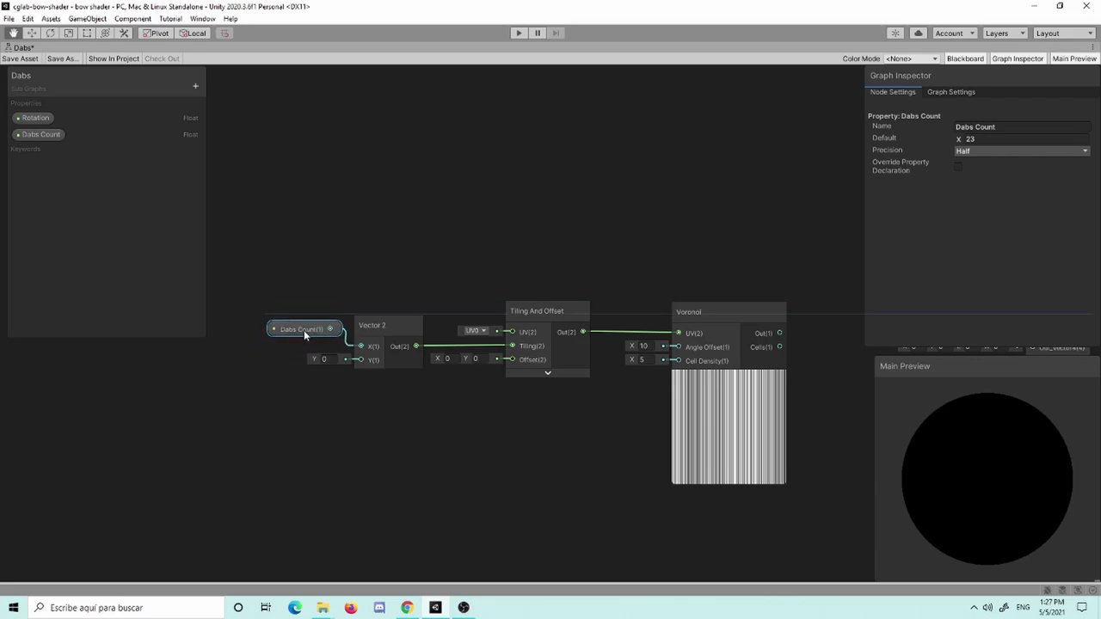
left_click(431, 161)
Add a Rotate node and wire the Rotation property into its rotation input.
middle_click_drag(416, 188, 404, 232)
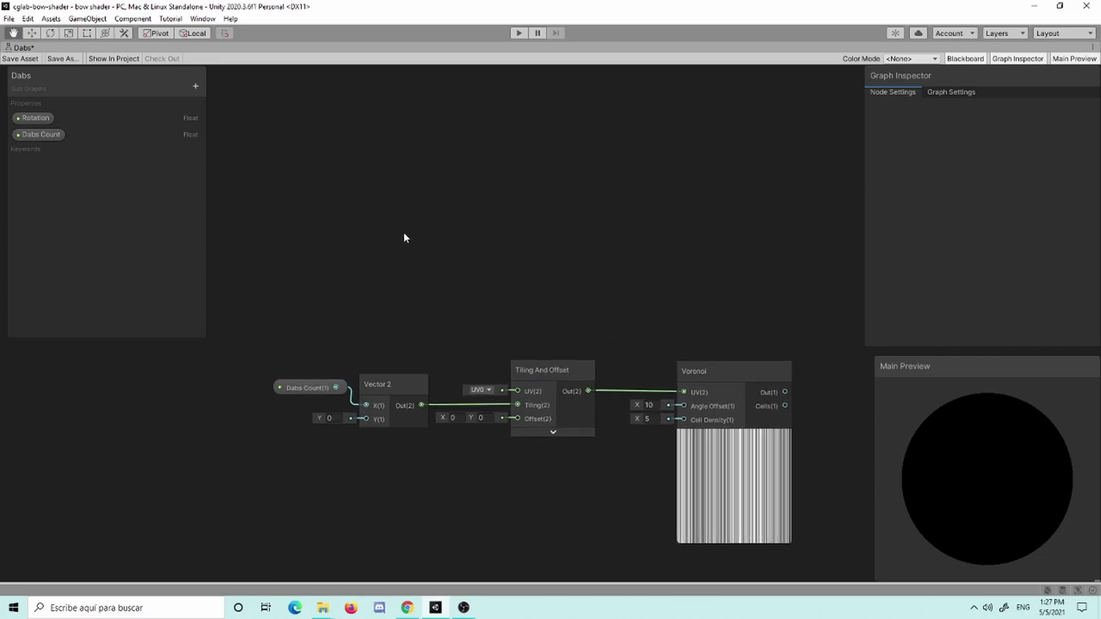
key("space")
type("rota")
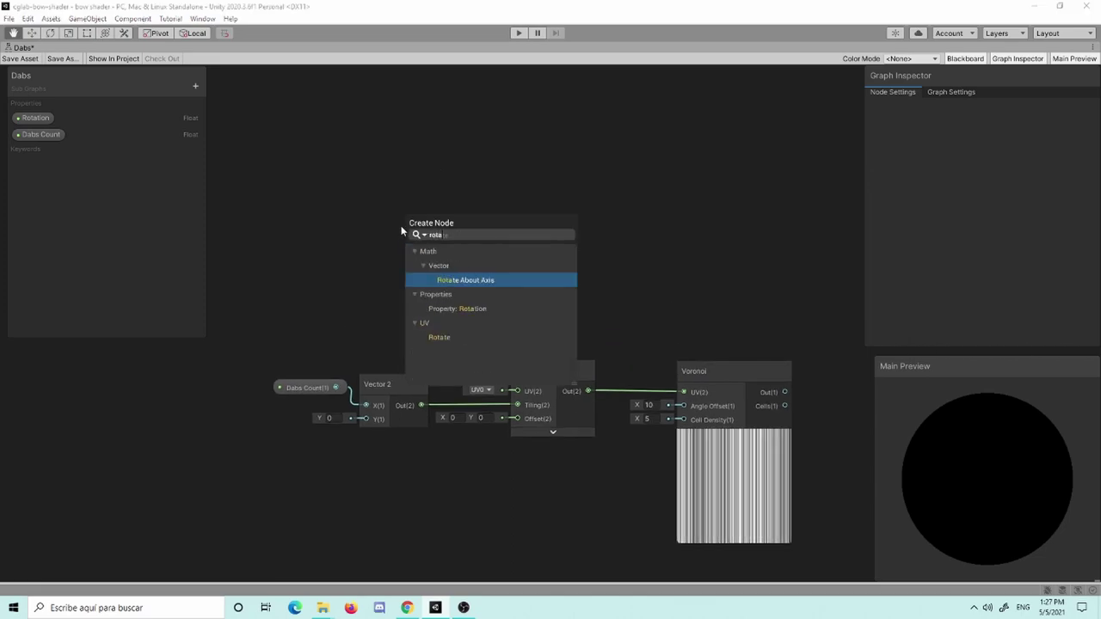
key("Down")
key("Down")
key("Down")
key("Down")
key("Return")
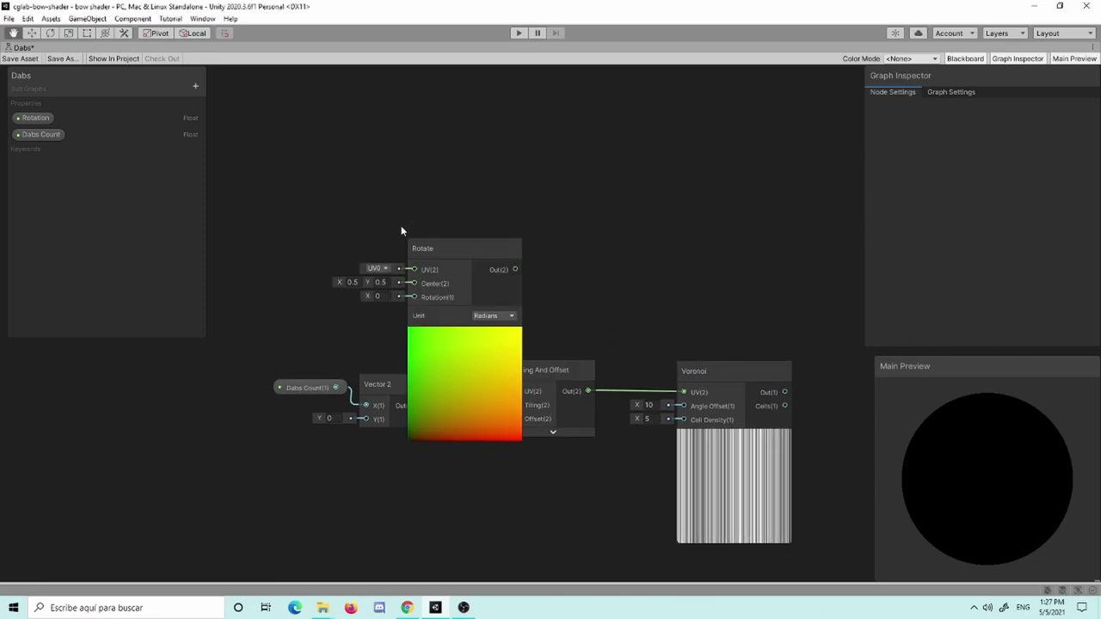
left_click(465, 334)
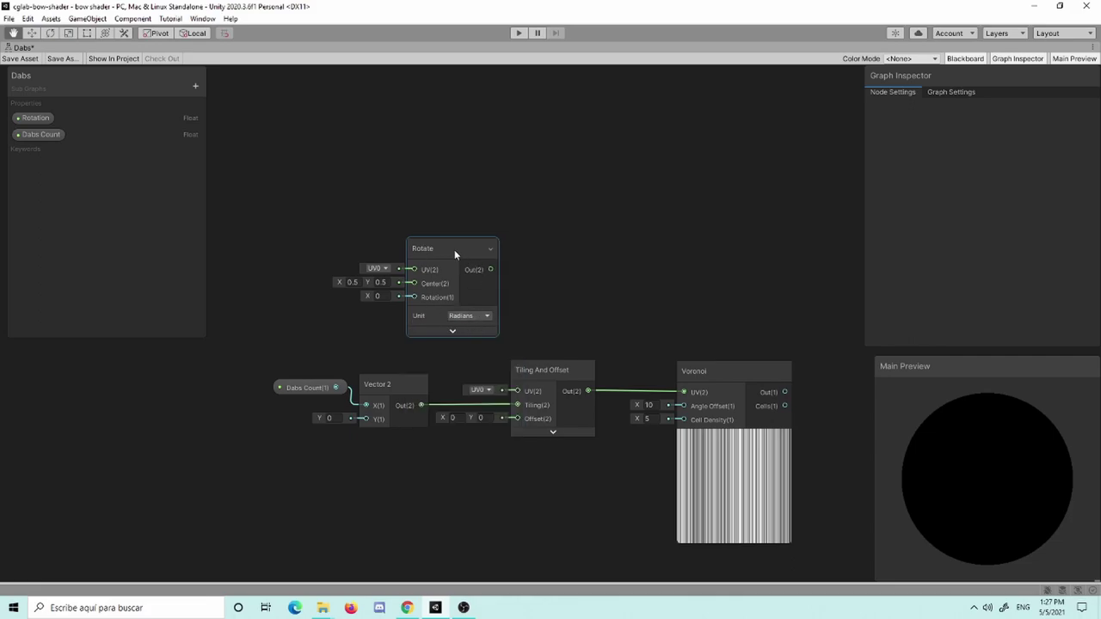
left_click_drag(454, 250, 467, 225)
left_click_drag(35, 118, 252, 162)
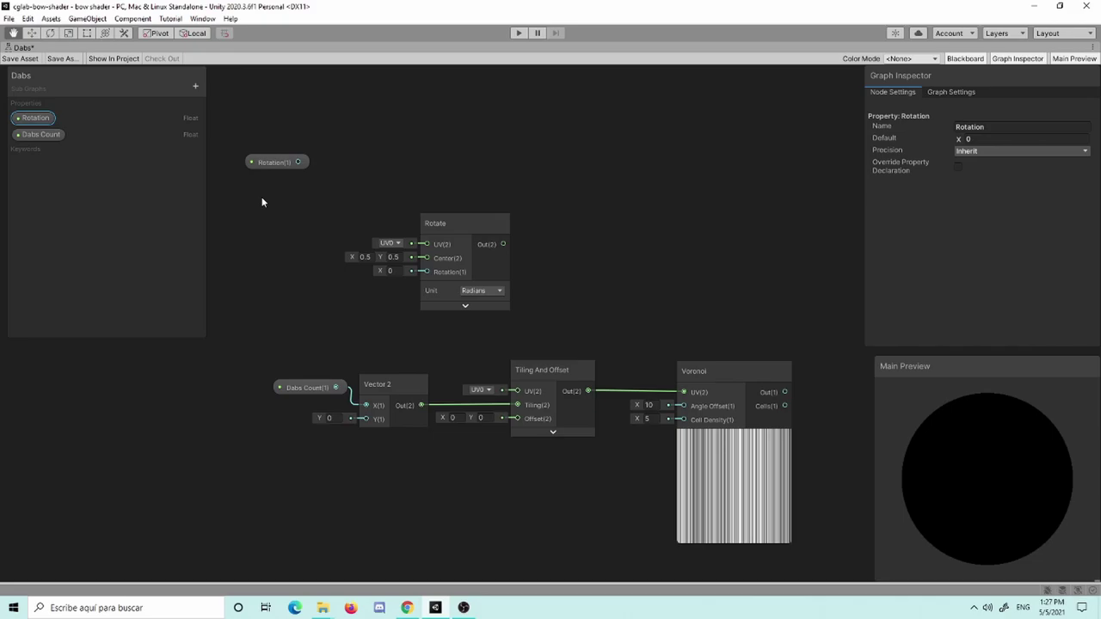
mouse_move(280, 161)
left_mouse_down()
mouse_move(271, 265)
mouse_move(430, 272)
left_mouse_up()
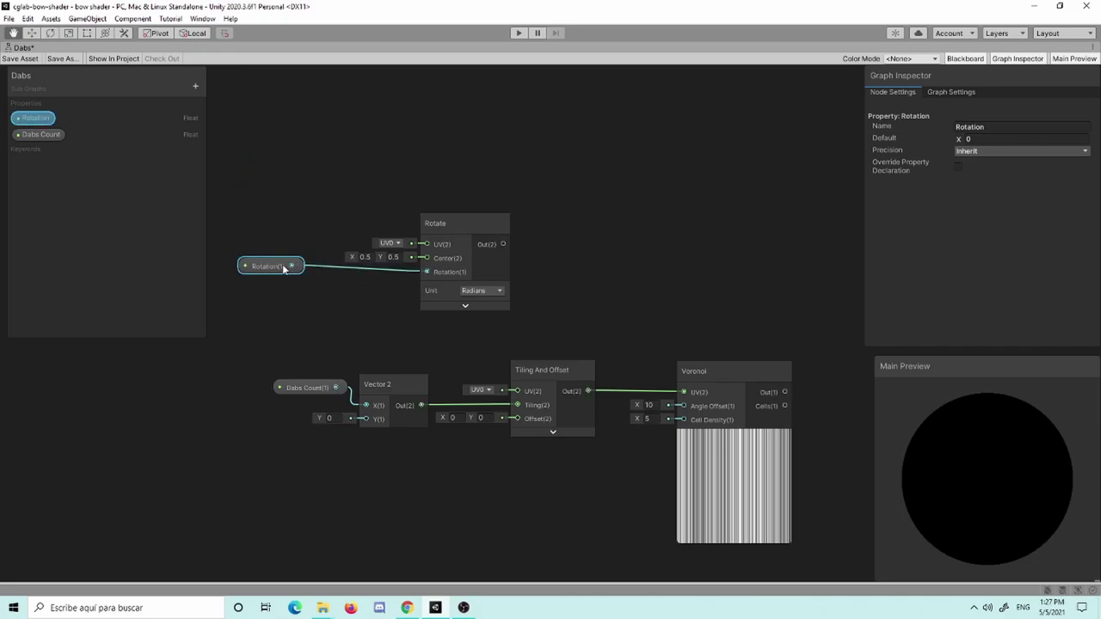
left_click_drag(278, 267, 381, 305)
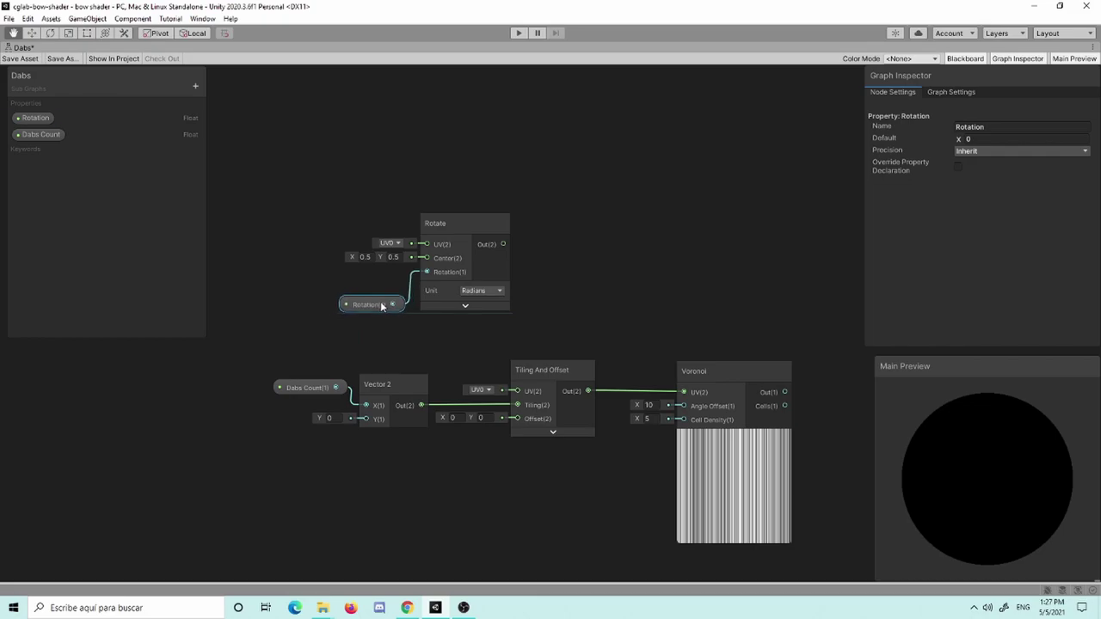
Connect the Rotate output to Tiling And Offset's UV input.
middle_click_drag(608, 344, 597, 344)
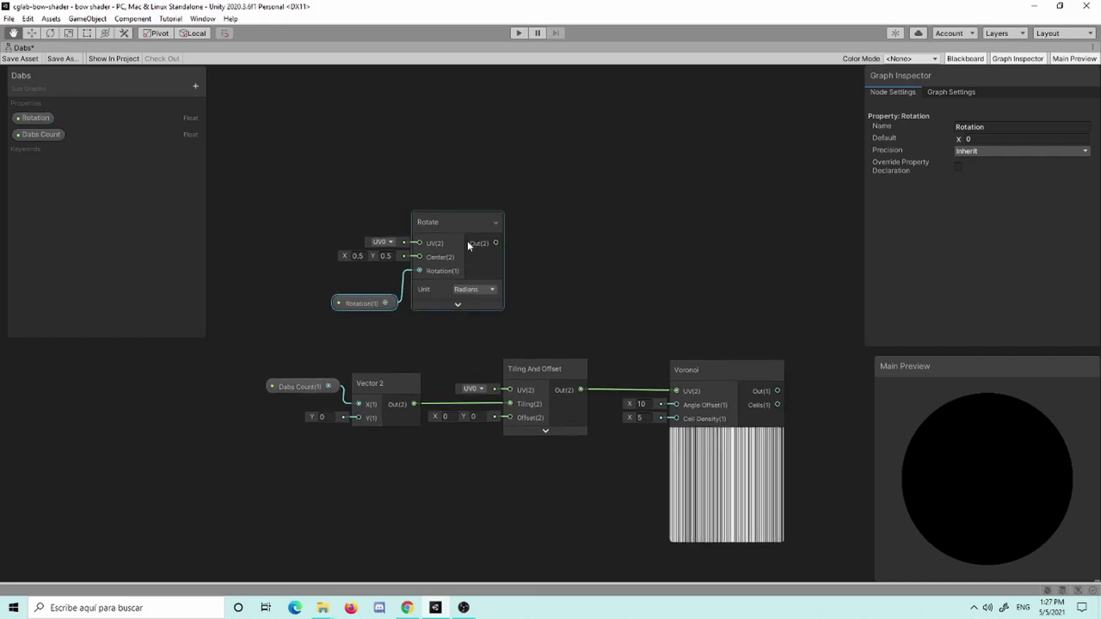
left_click_drag(297, 201, 381, 270)
left_click(443, 272)
left_click_drag(439, 252, 358, 250)
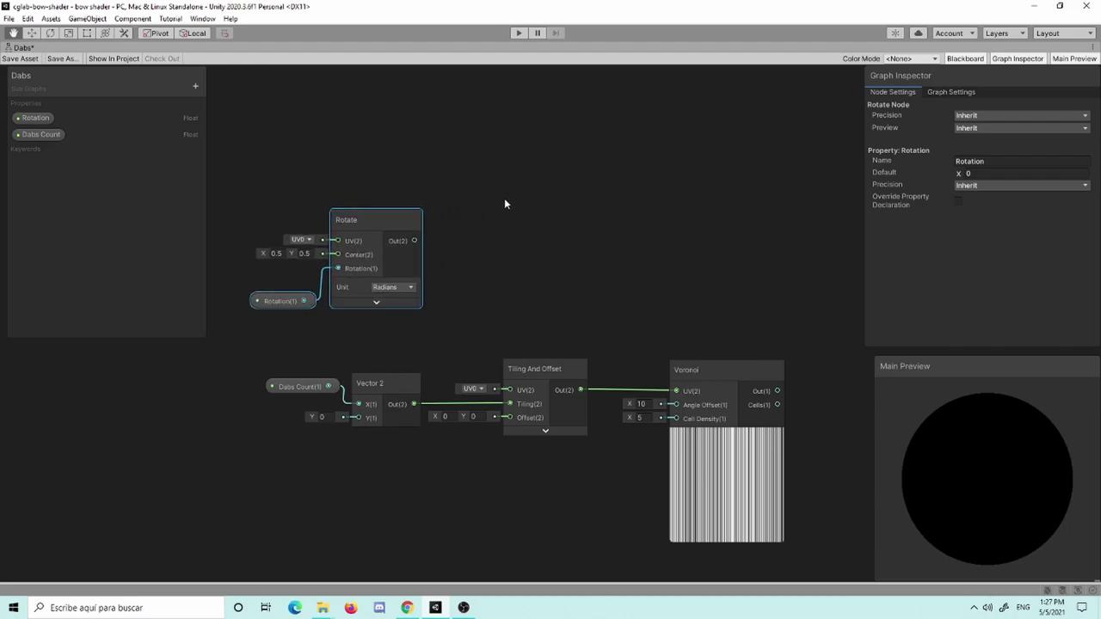
mouse_move(414, 241)
left_mouse_down()
mouse_move(457, 265)
mouse_move(510, 389)
left_mouse_up()
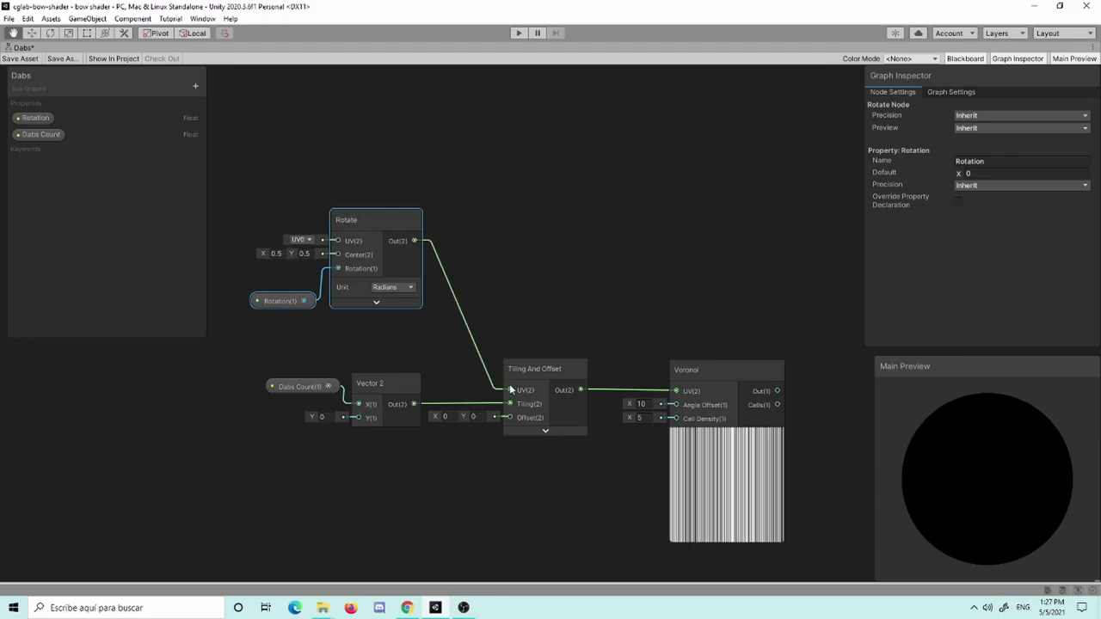
left_click_drag(368, 245, 431, 259)
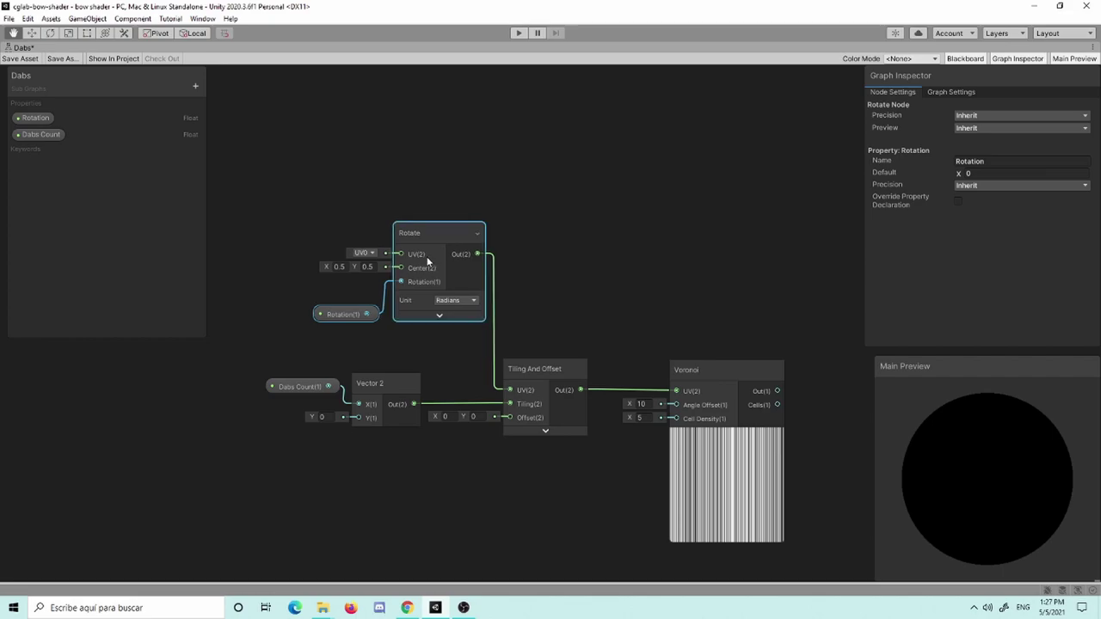
Set the Rotation property's default to 2.3, tilting the stripes diagonally.
left_click(22, 121)
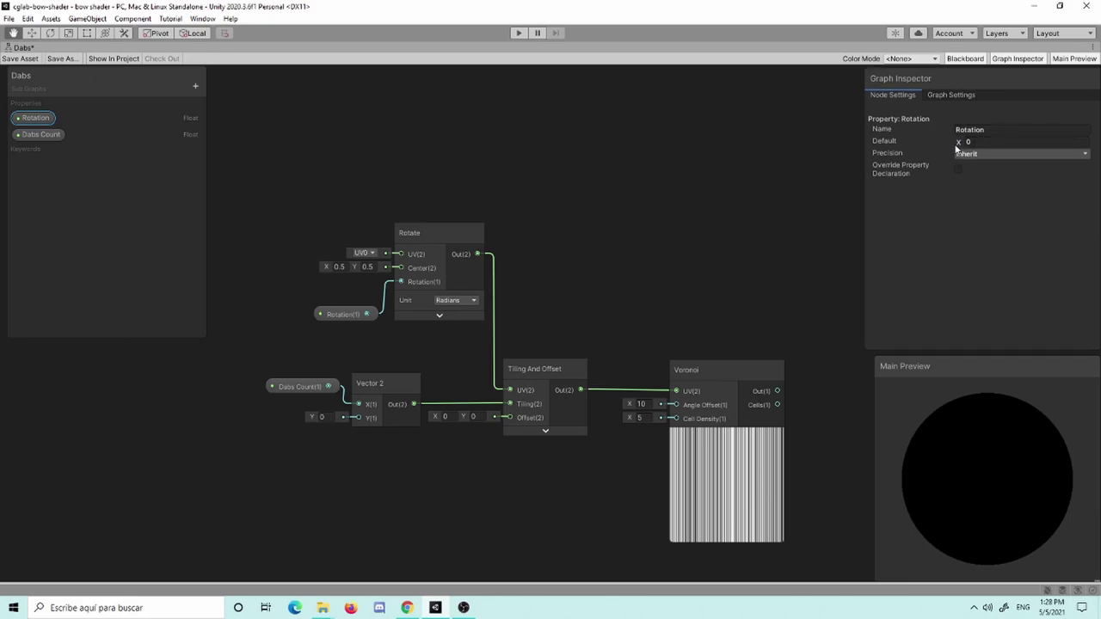
mouse_move(957, 147)
left_mouse_down()
mouse_move(978, 151)
mouse_move(958, 155)
left_mouse_up()
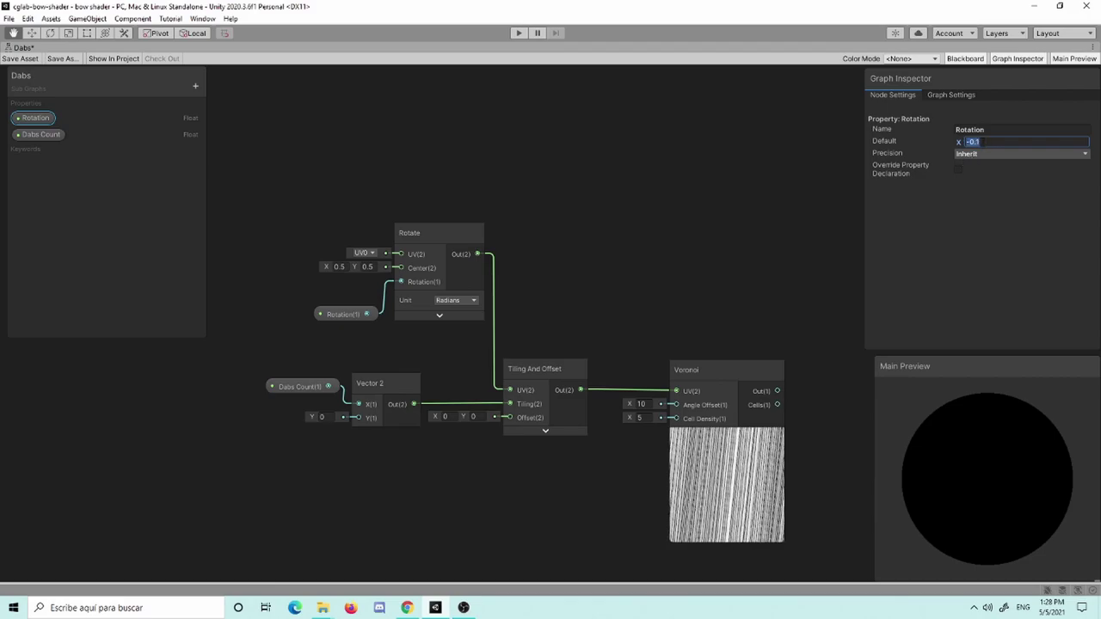
type("2.3")
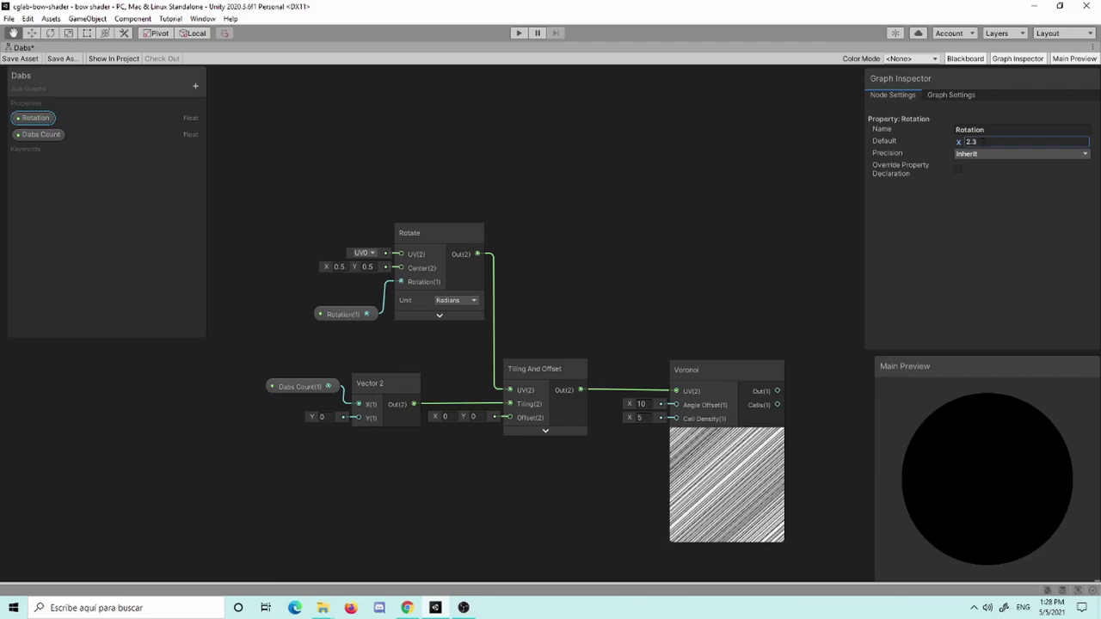
Move the Output node near Voronoi and change its input type to Vector 3.
scroll(839, 365, "up", 1)
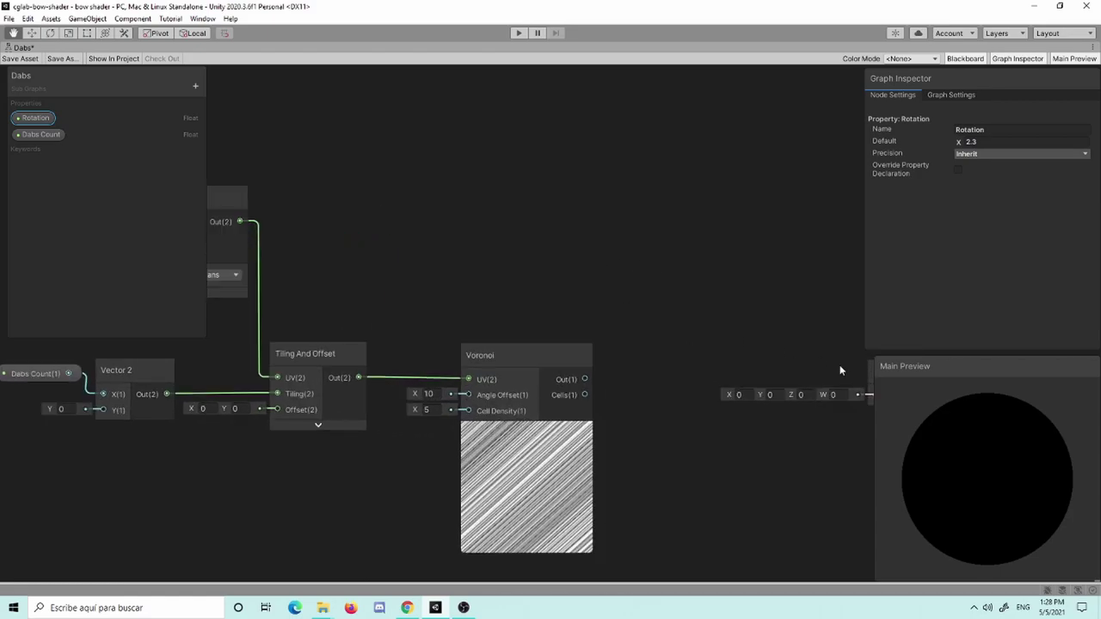
middle_click_drag(839, 364, 695, 359)
left_click_drag(759, 360, 668, 363)
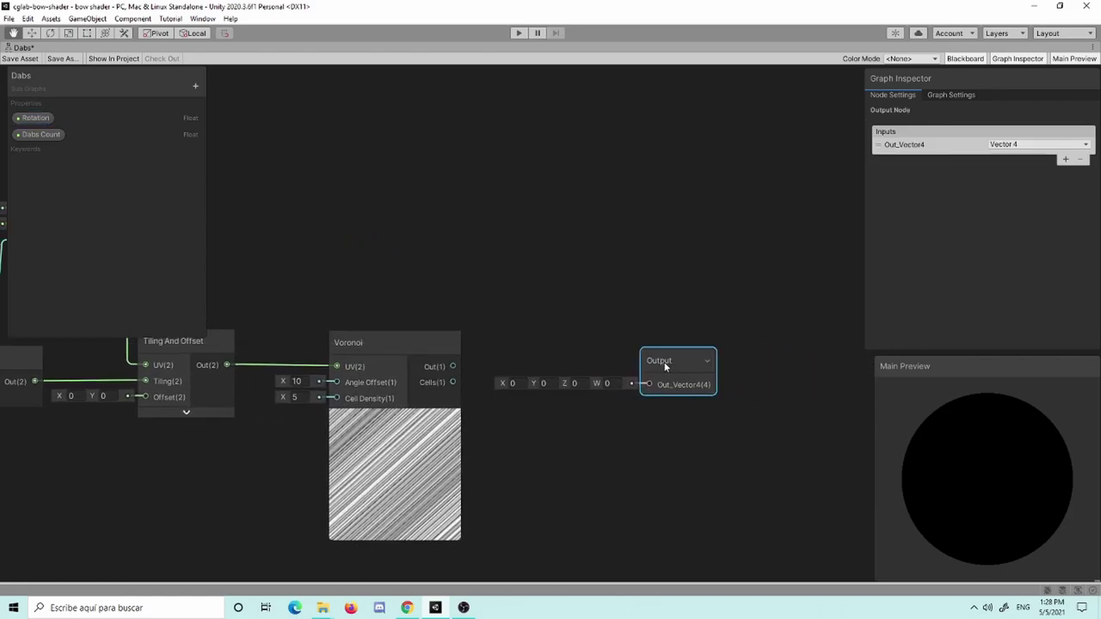
left_click(967, 95)
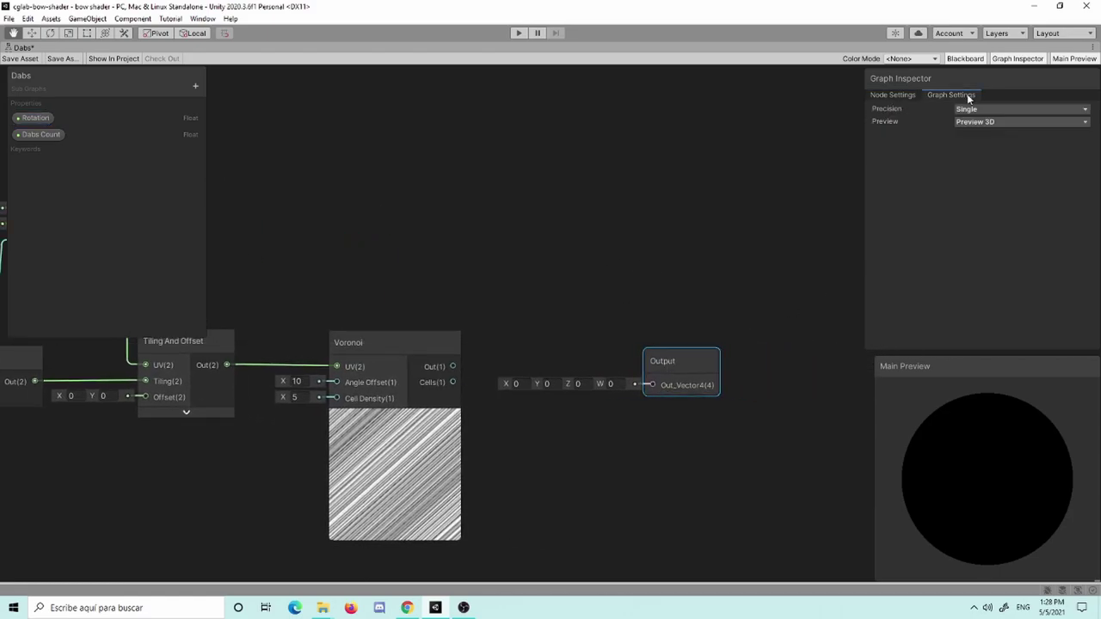
left_click(982, 110)
left_click(980, 135)
left_click(903, 94)
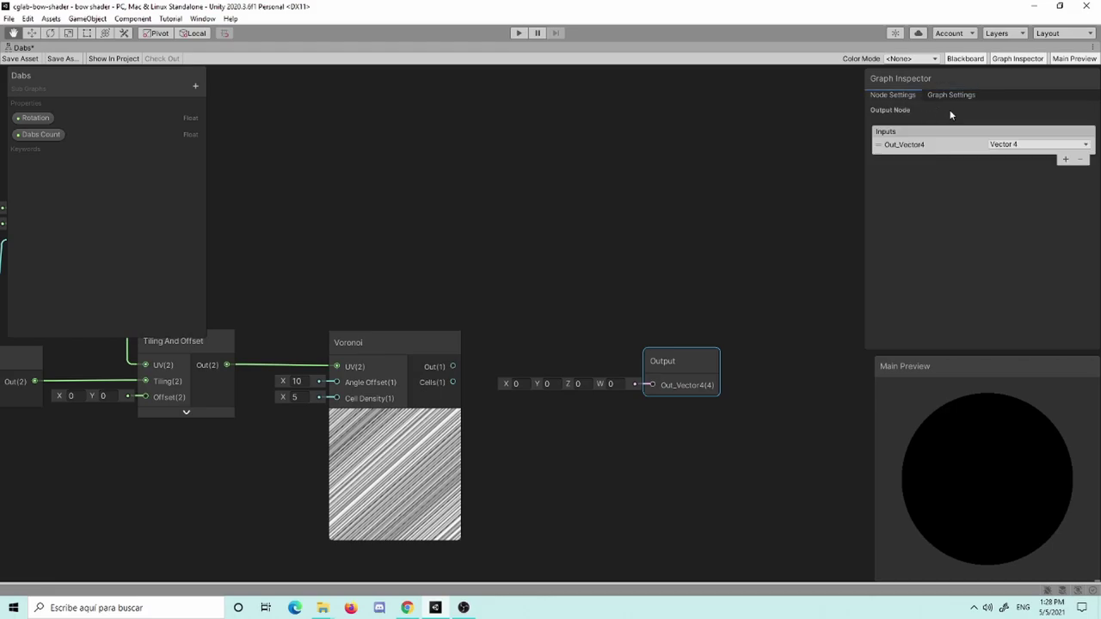
left_click(1019, 145)
left_click(905, 144)
left_click(1020, 144)
left_click(1022, 160)
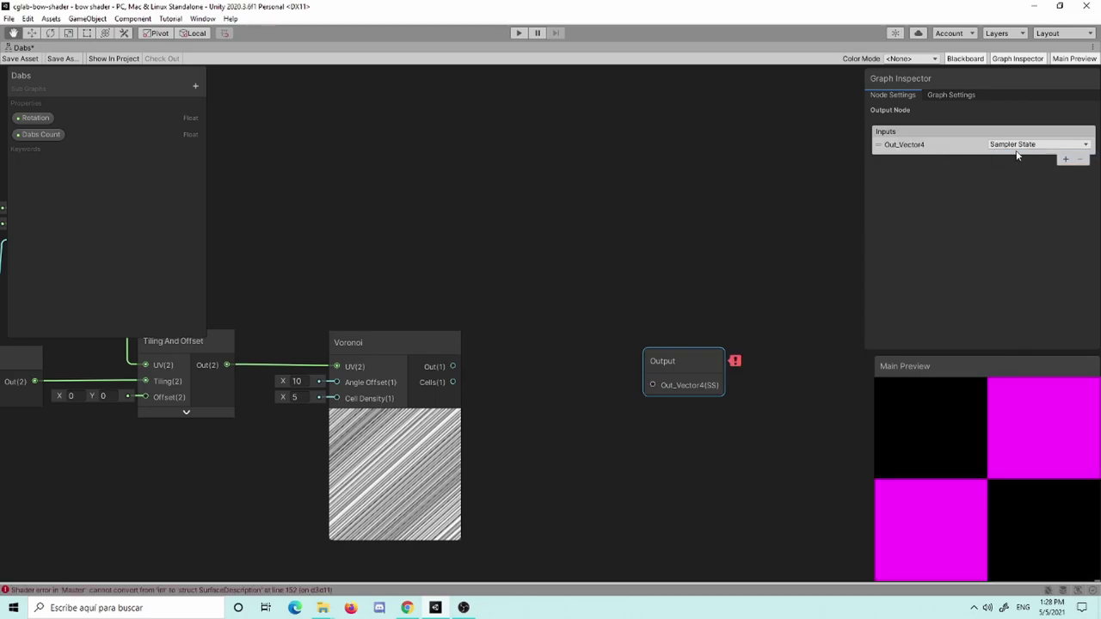
left_click(1018, 146)
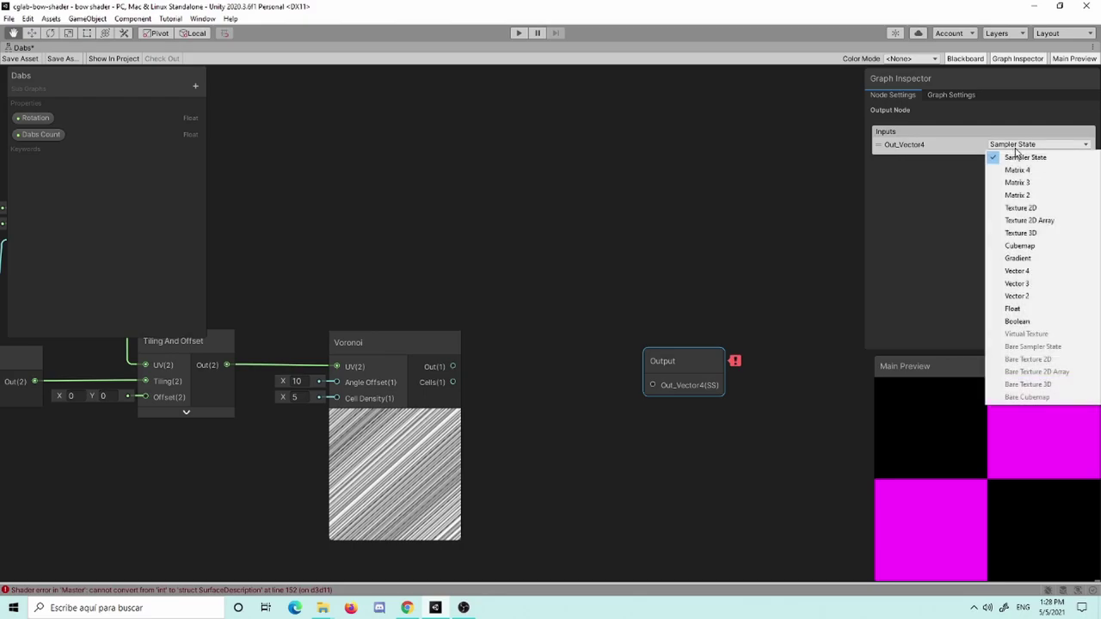
left_click(1018, 283)
Rename the output from Out_Vector4 to Dabs_Color.
left_click(918, 146)
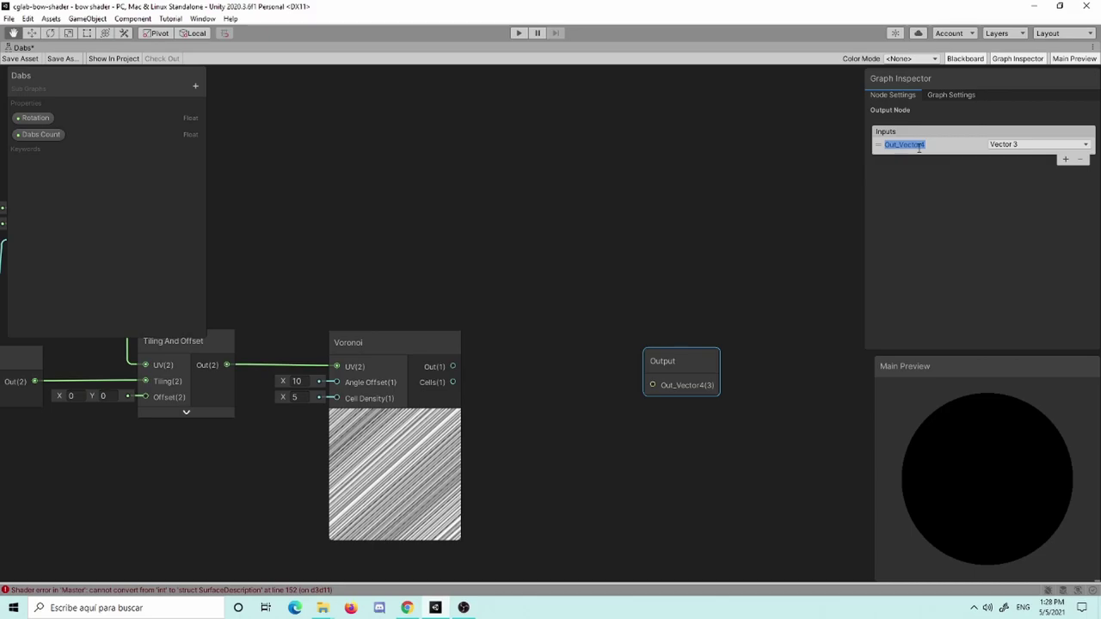
type("Dabs")
key("Return")
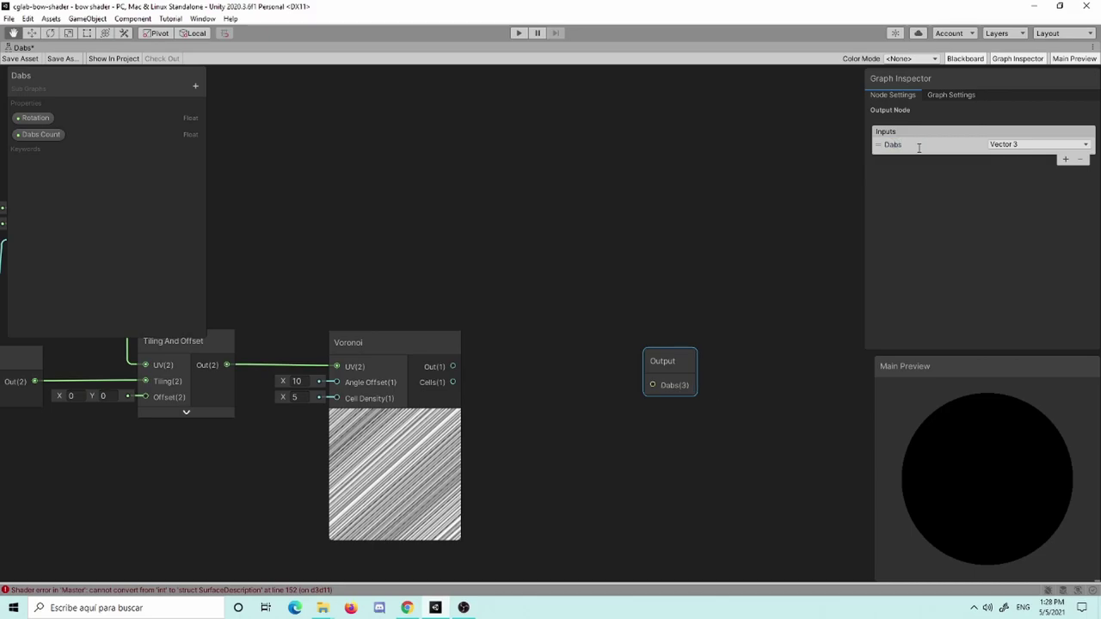
left_click(919, 148)
double_click(918, 148)
left_click(919, 148)
type("Color")
key("Return")
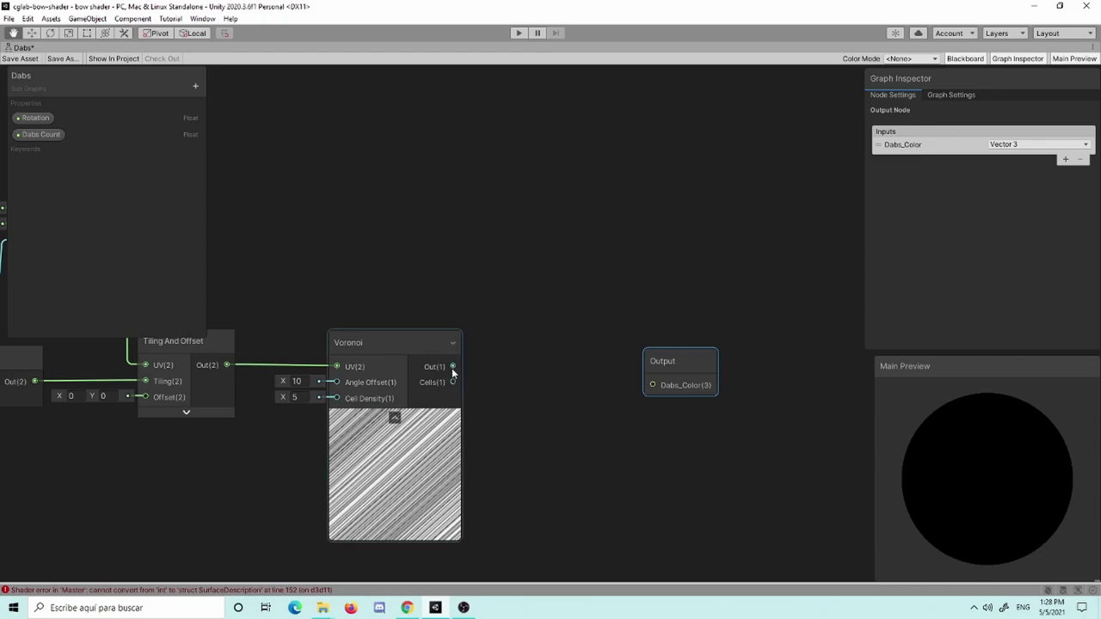
Connect Voronoi's output to Dabs_Color, switch the main preview to Quad, and save.
mouse_move(453, 367)
left_mouse_down()
mouse_move(643, 402)
mouse_move(651, 385)
mouse_move(522, 342)
left_mouse_up()
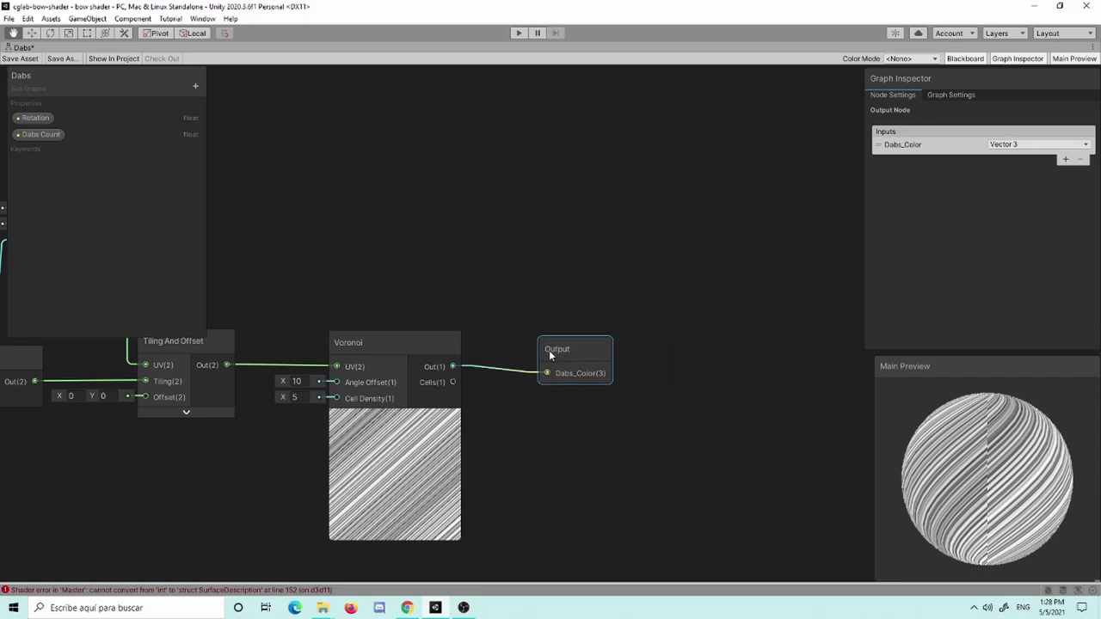
right_click(957, 497)
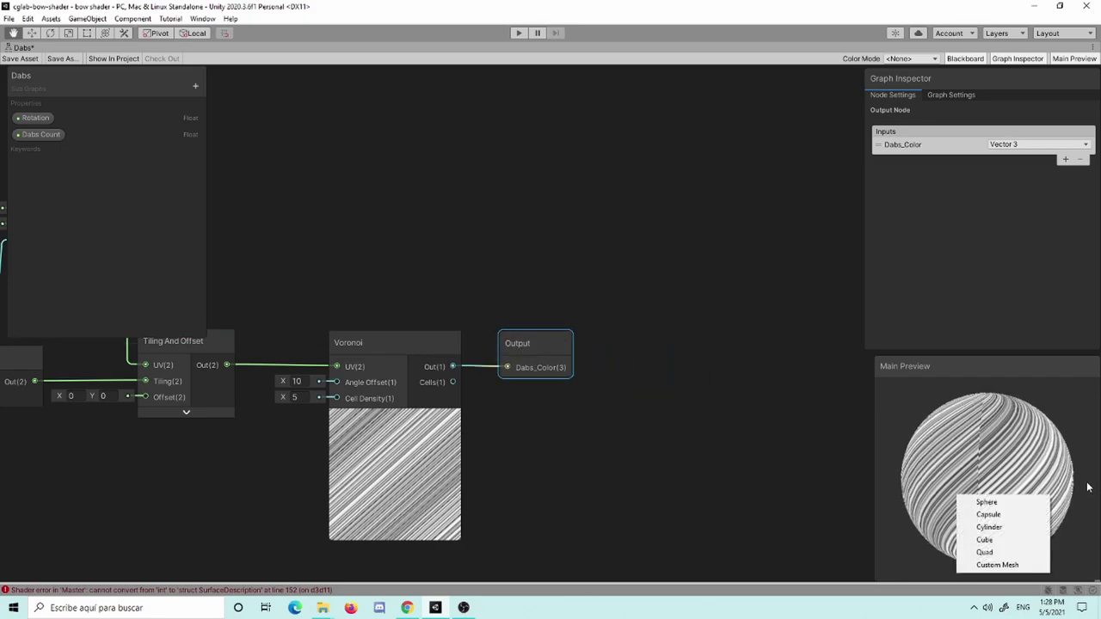
left_click(1010, 554)
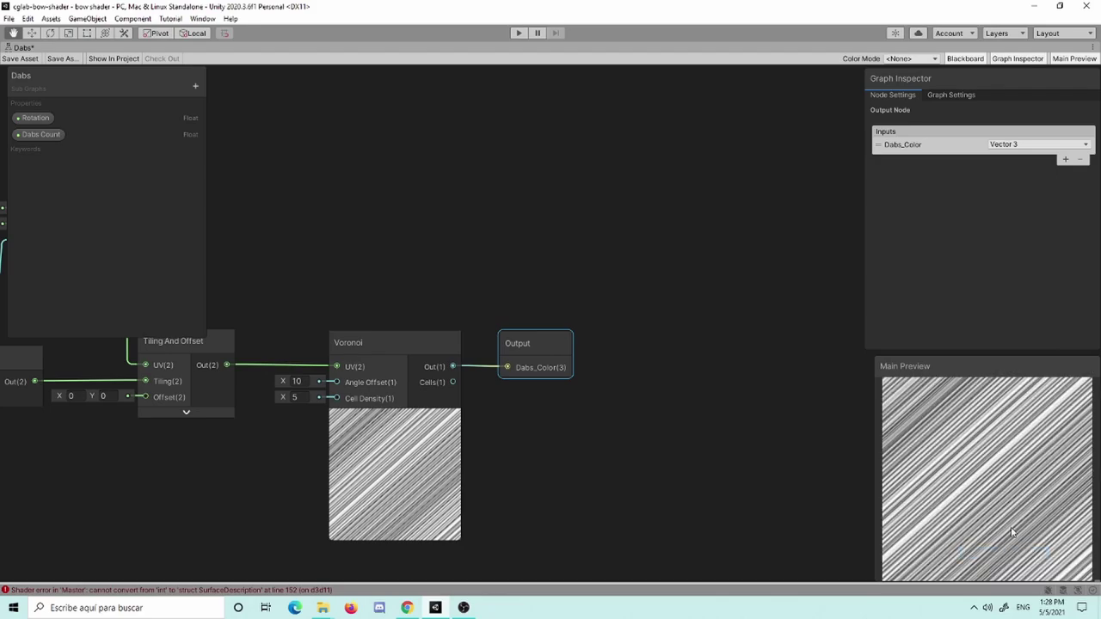
left_click(28, 59)
scroll(579, 301, "down", 5)
Restore the editor layout, close the Dabs sub-graph tab, and return to the CustomLightingBOW graph.
scroll(629, 277, "up", 3)
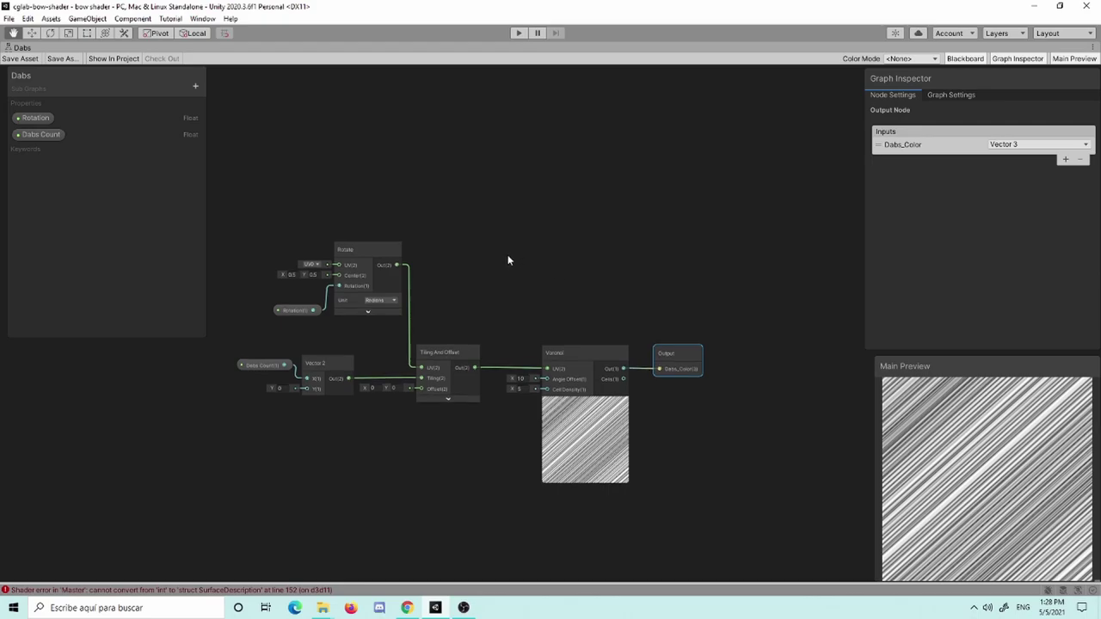
key("shift+space")
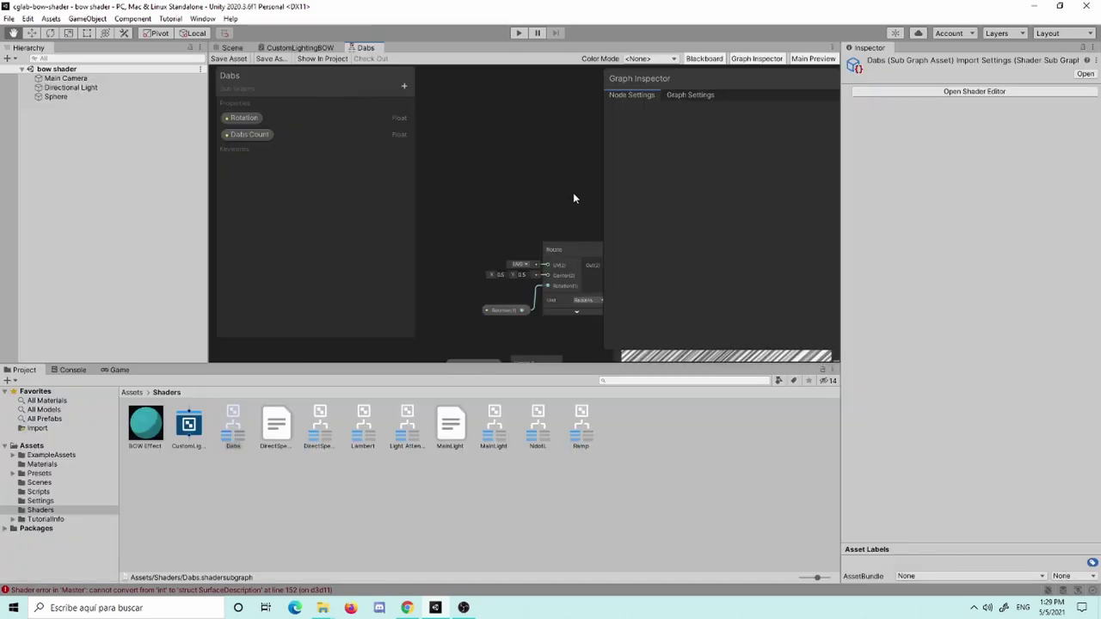
right_click(360, 47)
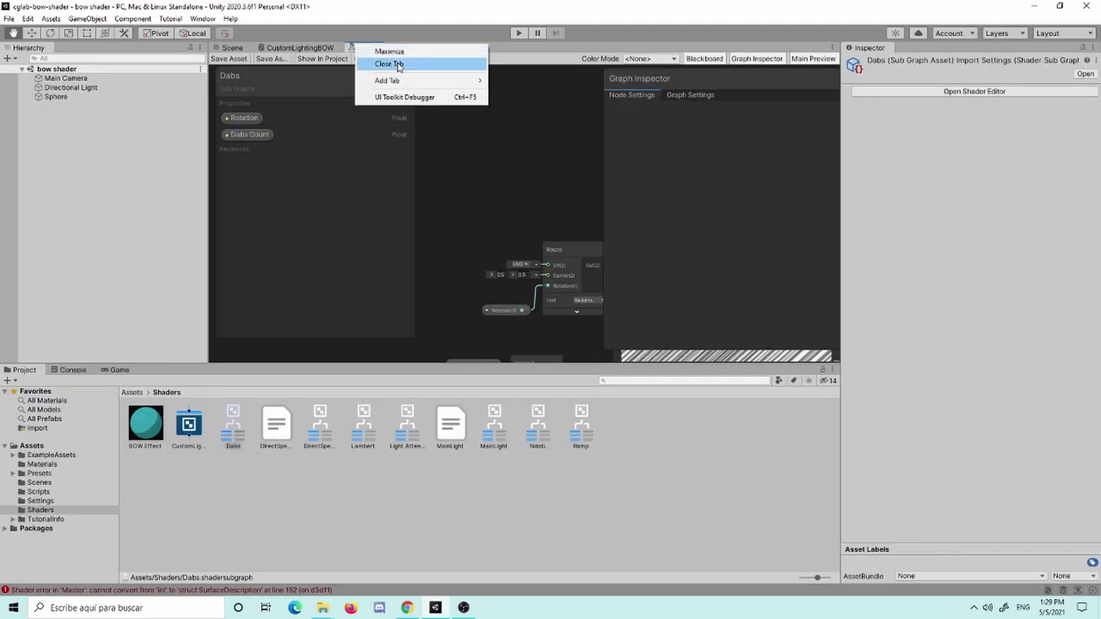
left_click(398, 66)
left_click(319, 48)
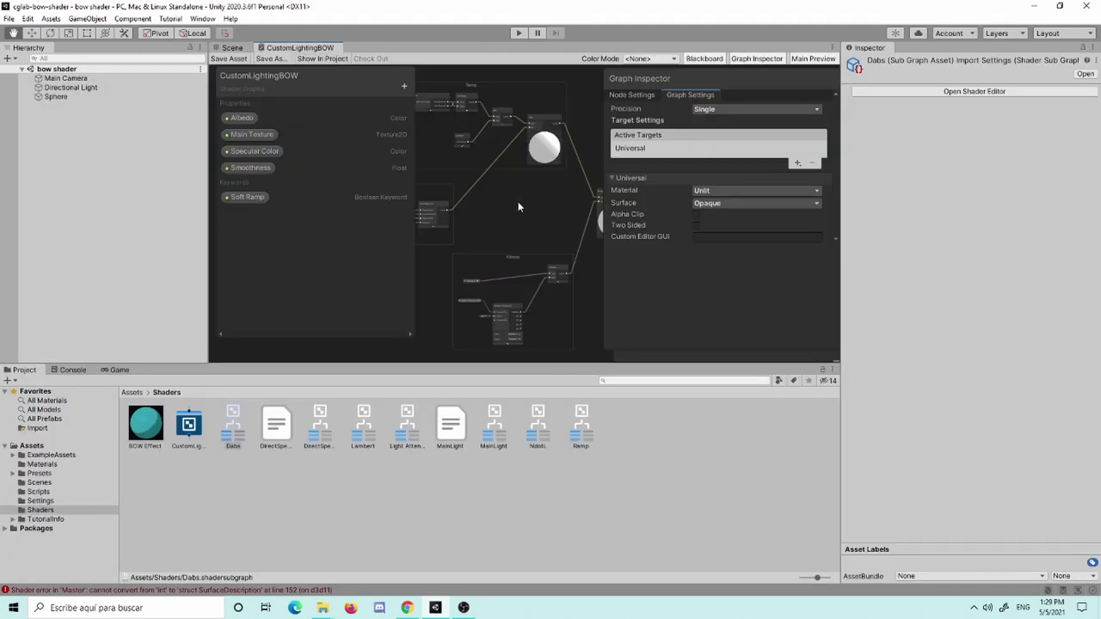
Maximize the CustomLightingBOW graph and add a Dabs sub-graph node near the Ramp and Specular groups.
key("shift+space")
scroll(304, 260, "up", 4)
scroll(462, 285, "up", 3)
scroll(523, 332, "up", 3)
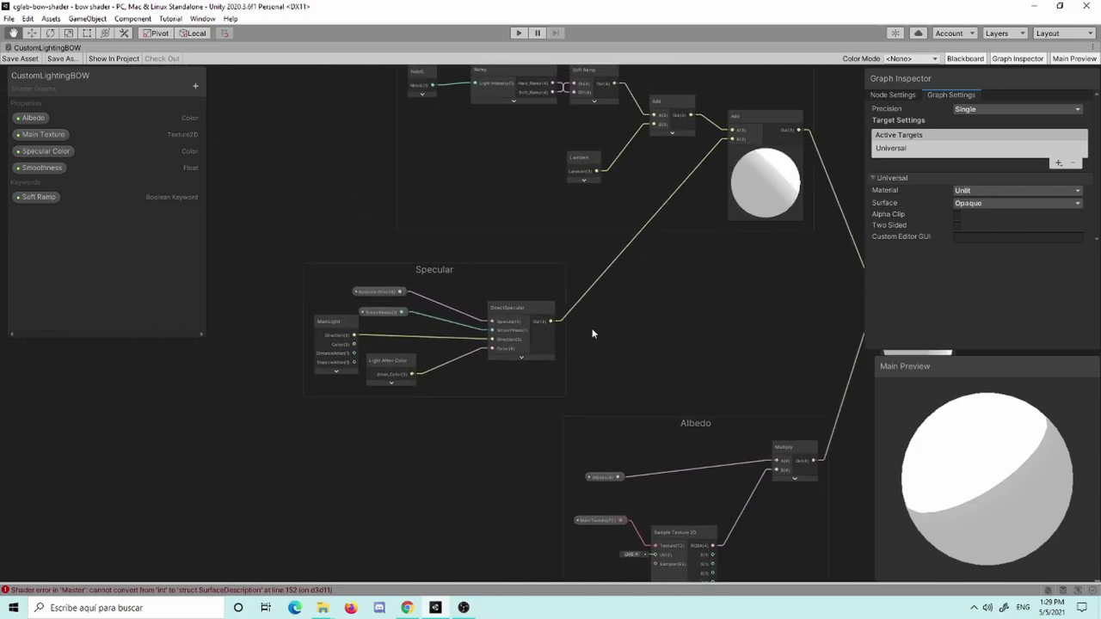
scroll(596, 325, "up", 2)
middle_click_drag(596, 325, 558, 492)
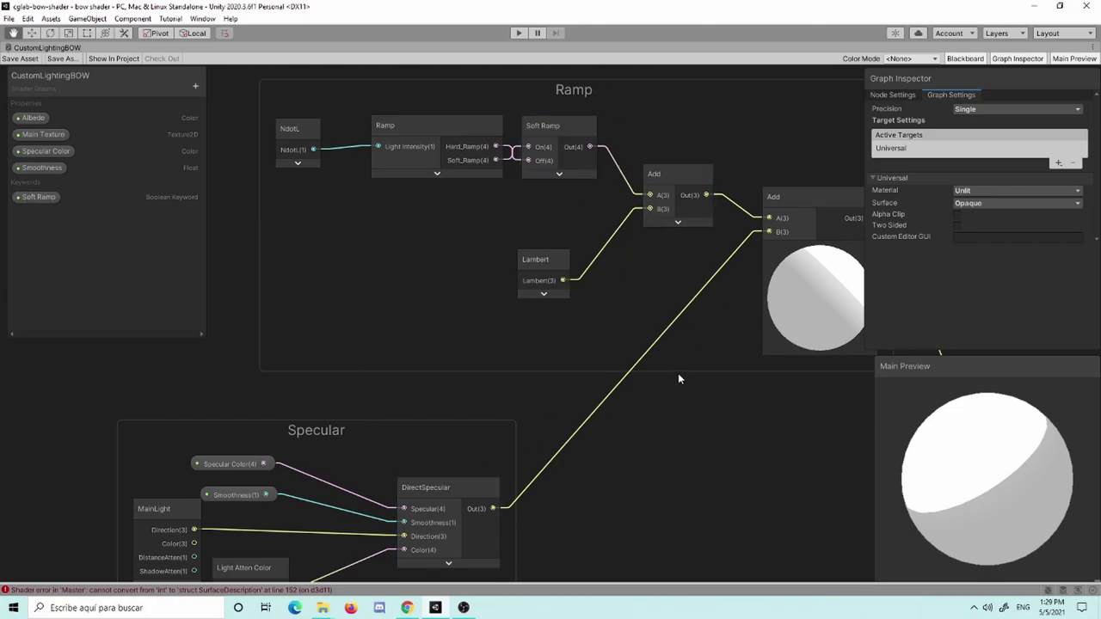
mouse_move(677, 379)
middle_mouse_down()
mouse_move(655, 481)
mouse_move(486, 409)
middle_mouse_up()
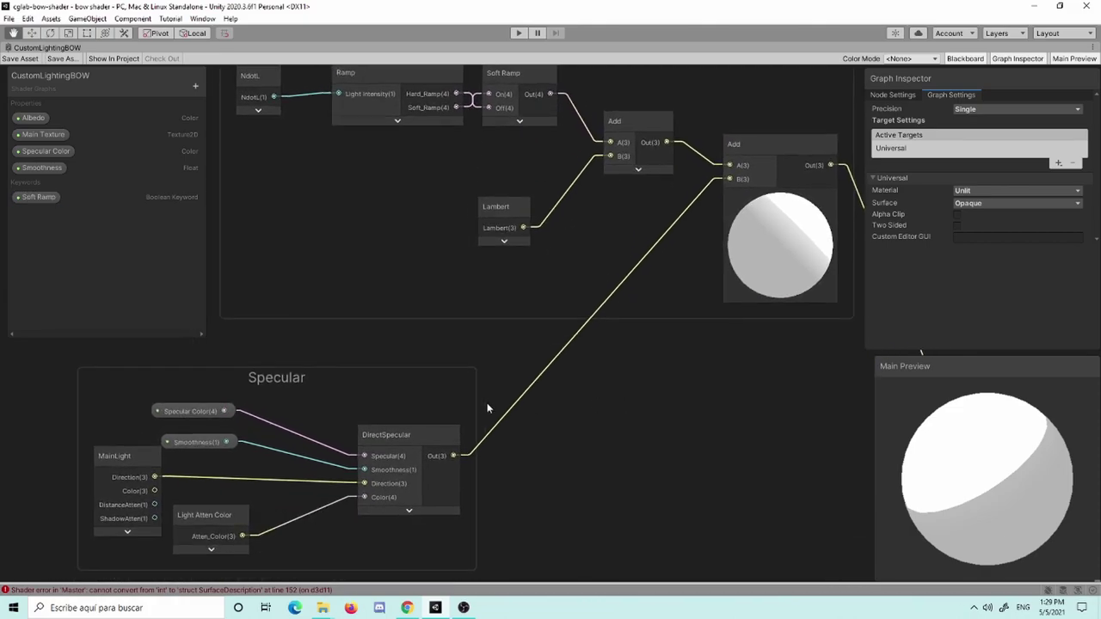
key("space")
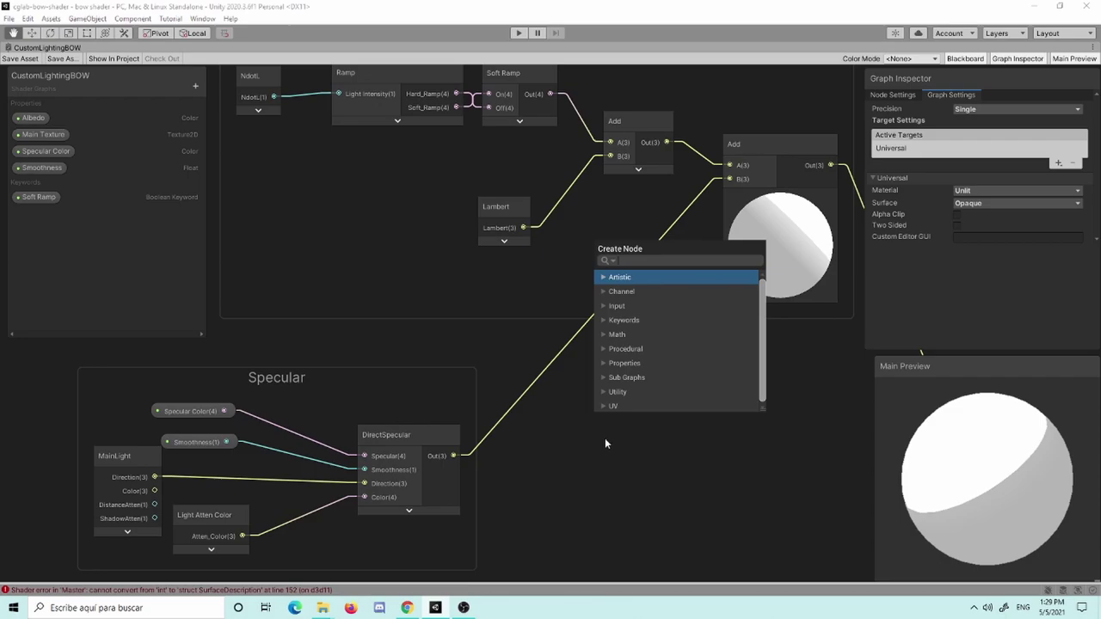
type("dabs")
key("Return")
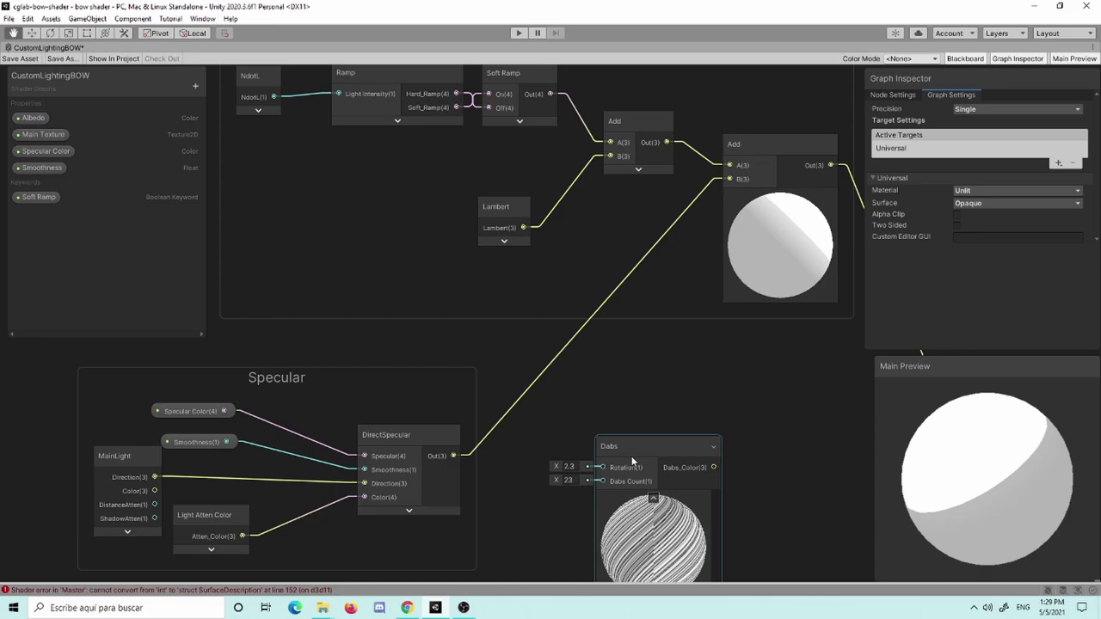
Shift the Albedo group down and right and move the final Multiply node right.
middle_click_drag(632, 456, 622, 405)
scroll(624, 405, "down", 2)
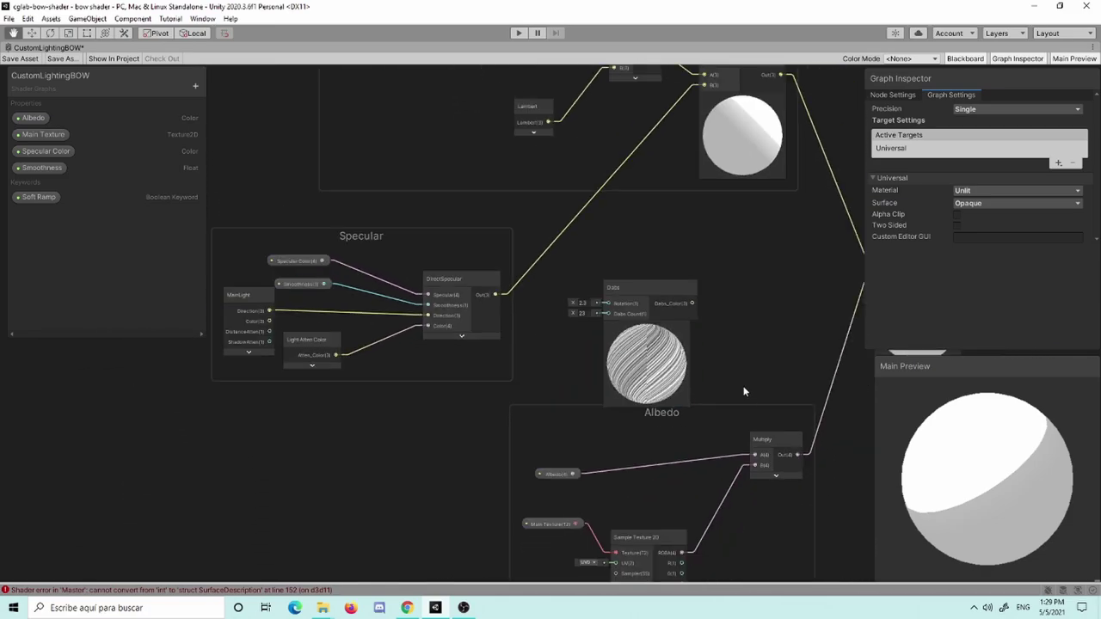
middle_click_drag(796, 293, 563, 362)
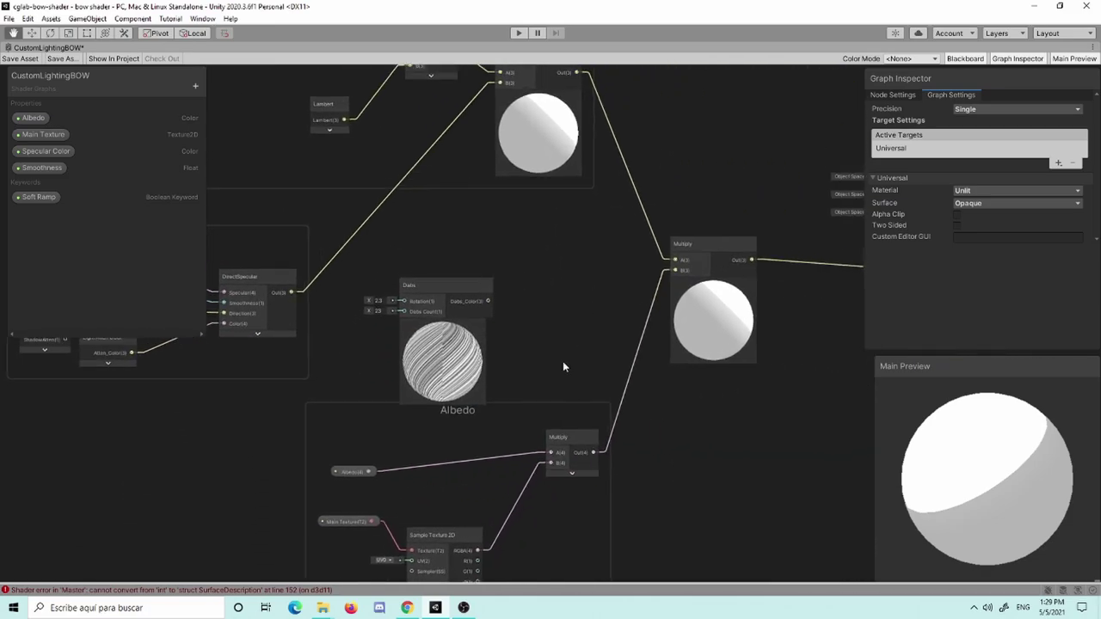
left_click_drag(541, 420, 568, 478)
left_click_drag(694, 253, 744, 263)
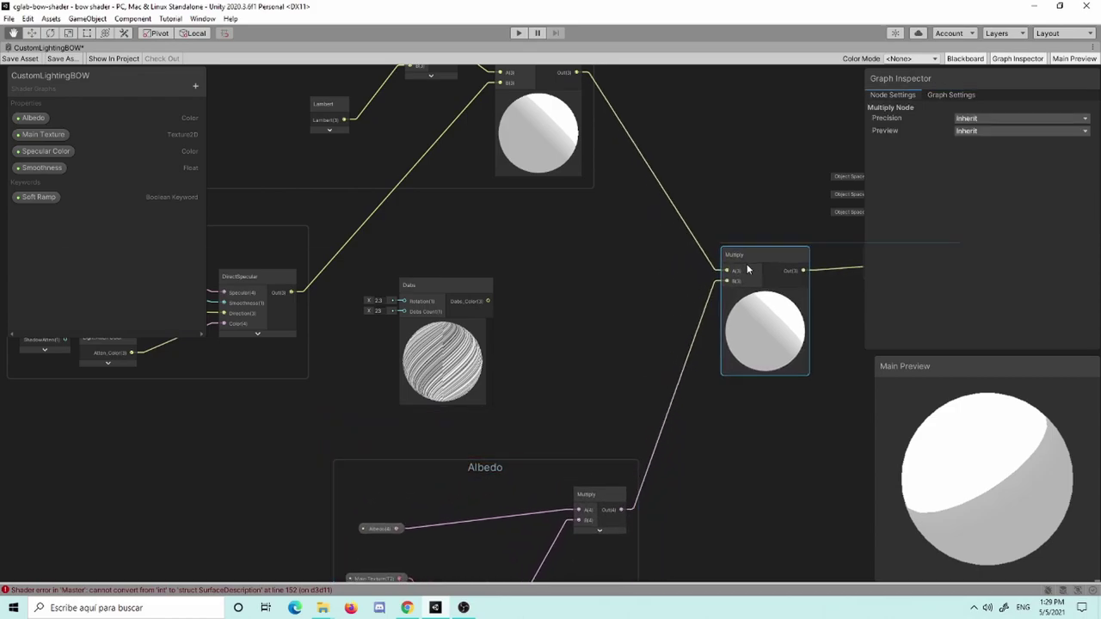
left_click_drag(592, 465, 606, 468)
Move the Specular group down, place the Dabs node just above it, and collapse its preview.
middle_click_drag(249, 266, 353, 296)
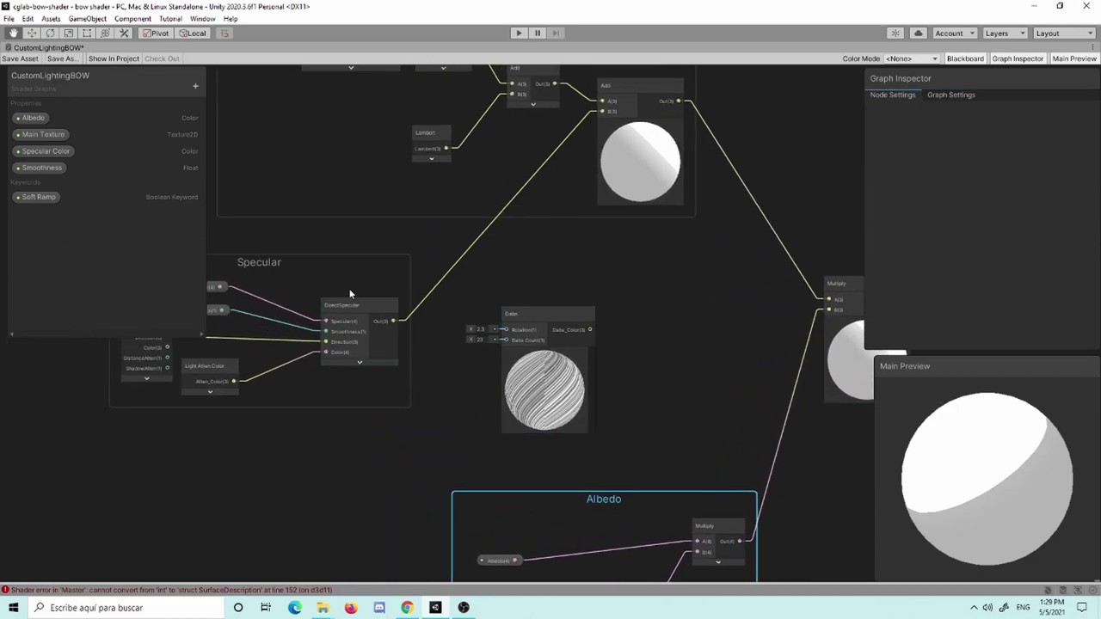
left_click_drag(347, 275, 321, 325)
mouse_move(359, 265)
left_mouse_down()
mouse_move(337, 339)
mouse_move(360, 359)
left_mouse_up()
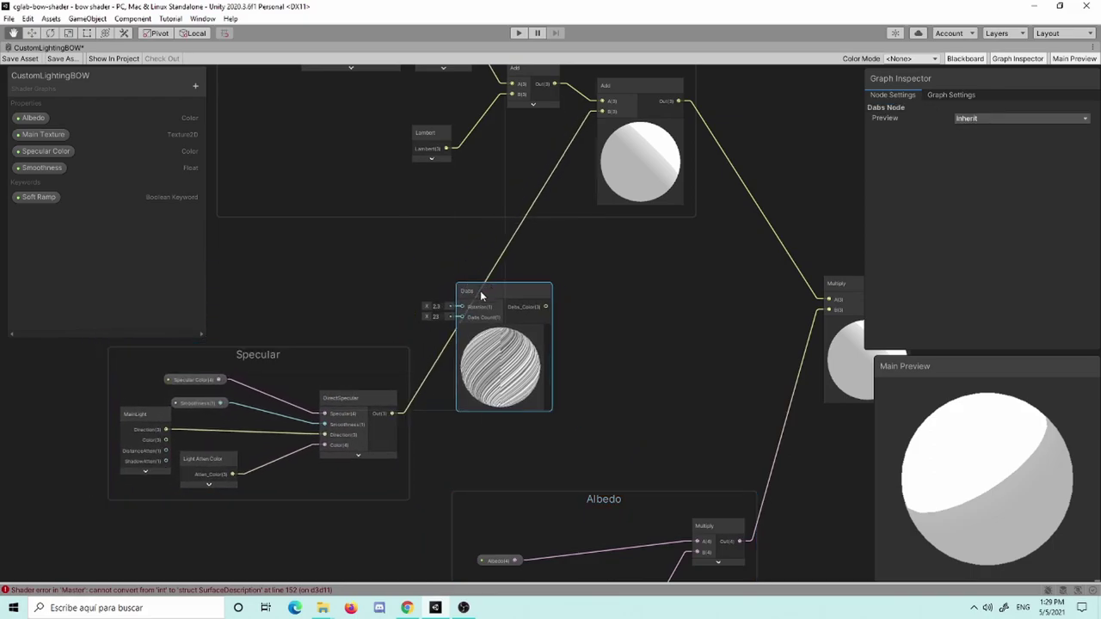
mouse_move(524, 314)
left_mouse_down()
mouse_move(408, 247)
mouse_move(339, 235)
mouse_move(348, 277)
left_mouse_up()
left_click(361, 277)
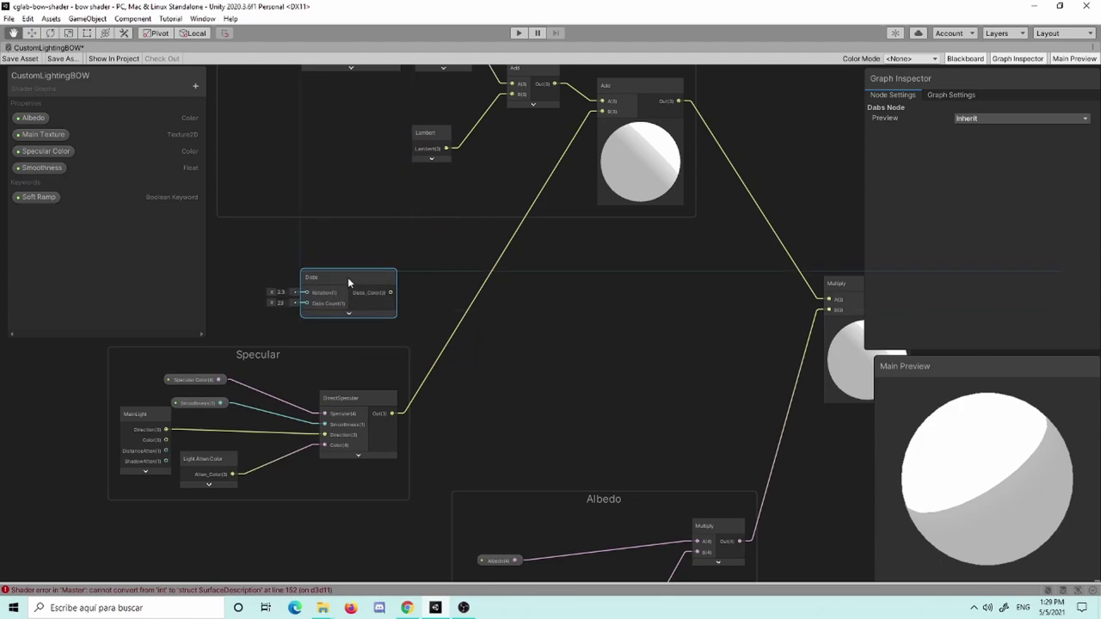
Add a new Multiply node beside the Dabs node.
left_click(503, 350)
key("space")
type("multiply")
key("Return")
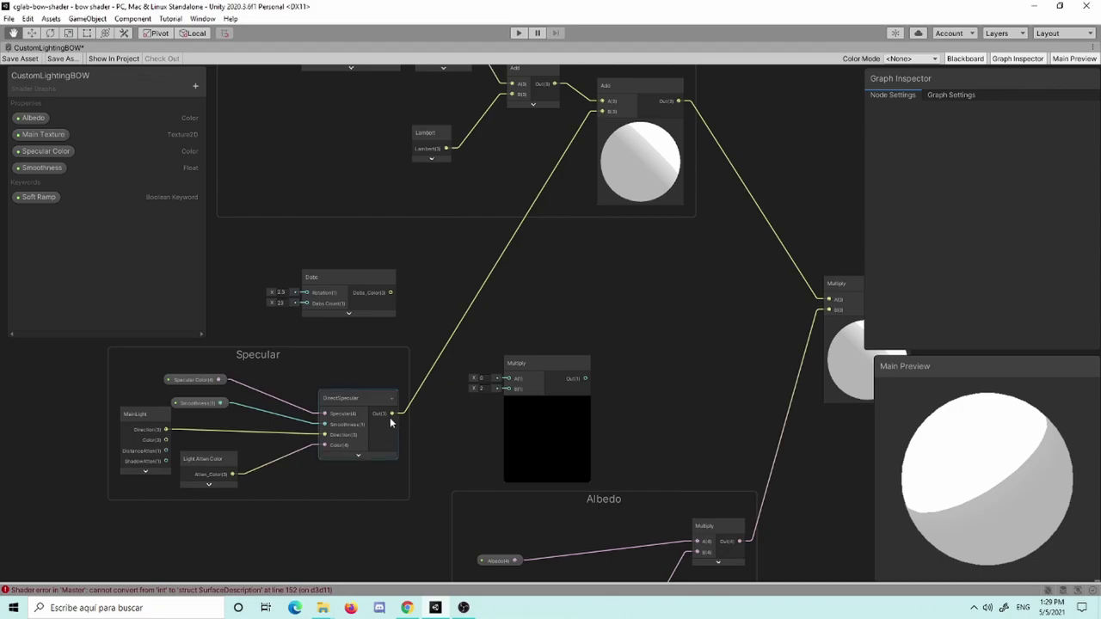
Multiply Dabs_Color by DirectSpecular's output and feed the product into the final Add node's B input.
left_click_drag(392, 414, 499, 390)
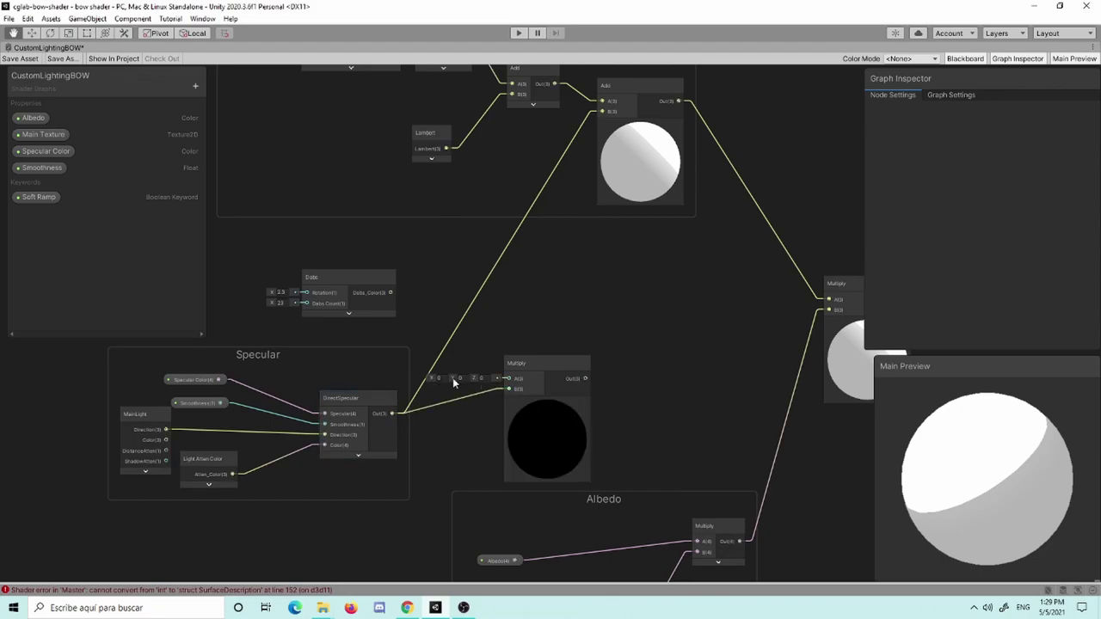
left_click_drag(391, 293, 508, 378)
middle_click_drag(523, 320, 495, 391)
left_click_drag(500, 435, 499, 406)
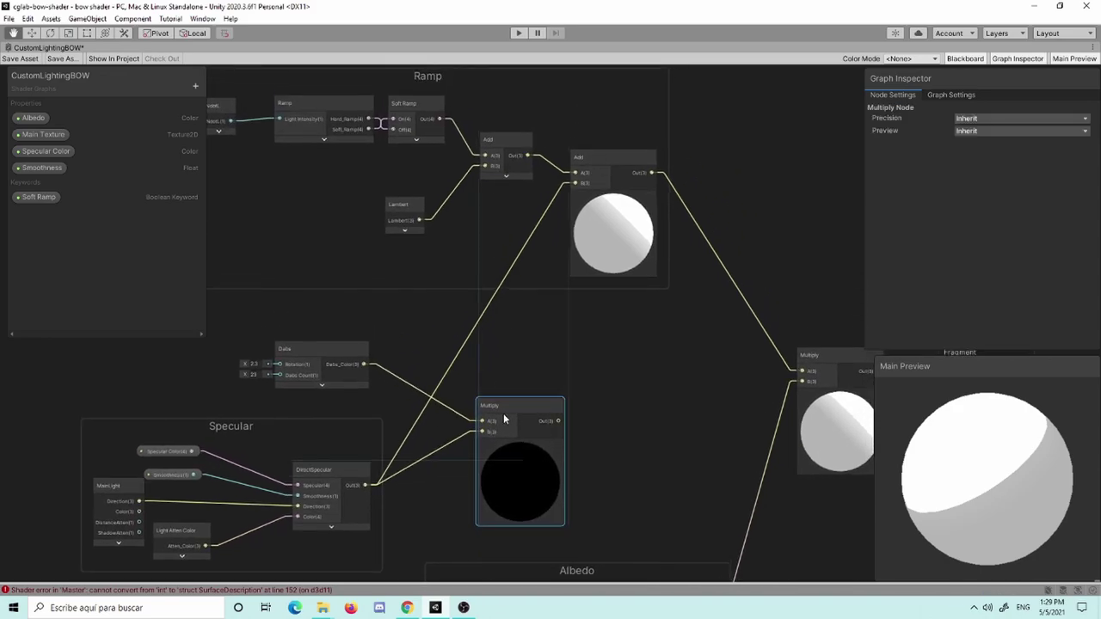
left_click_drag(613, 198, 667, 197)
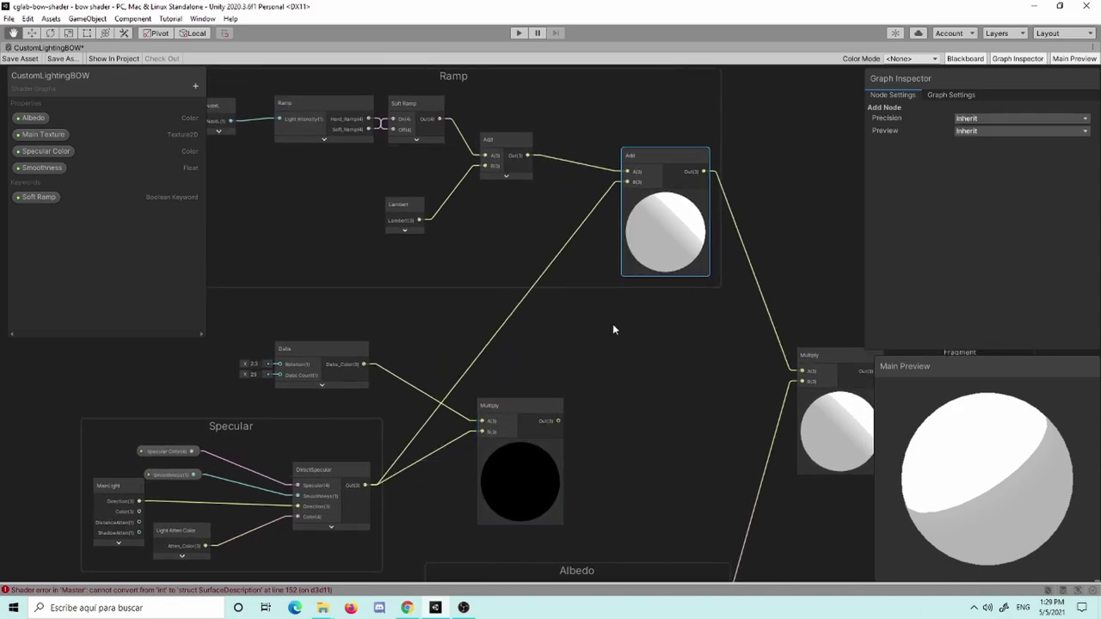
mouse_move(558, 420)
left_mouse_down()
mouse_move(574, 301)
mouse_move(629, 182)
mouse_move(631, 201)
left_mouse_up()
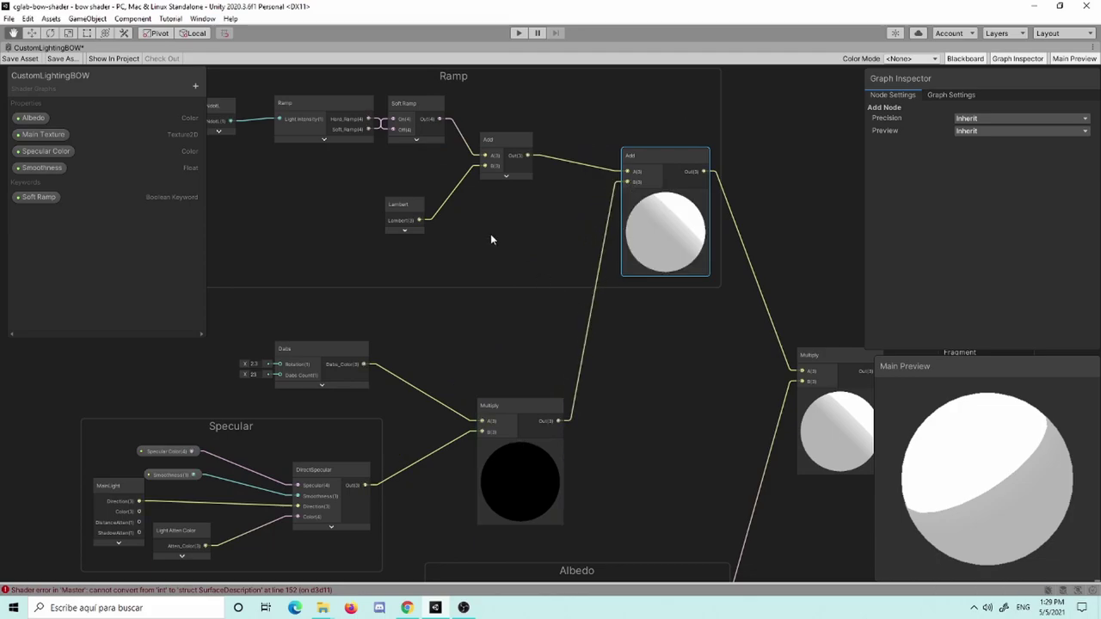
Save the shader graph asset and restore the normal editor layout.
left_click(39, 60)
left_click(461, 364)
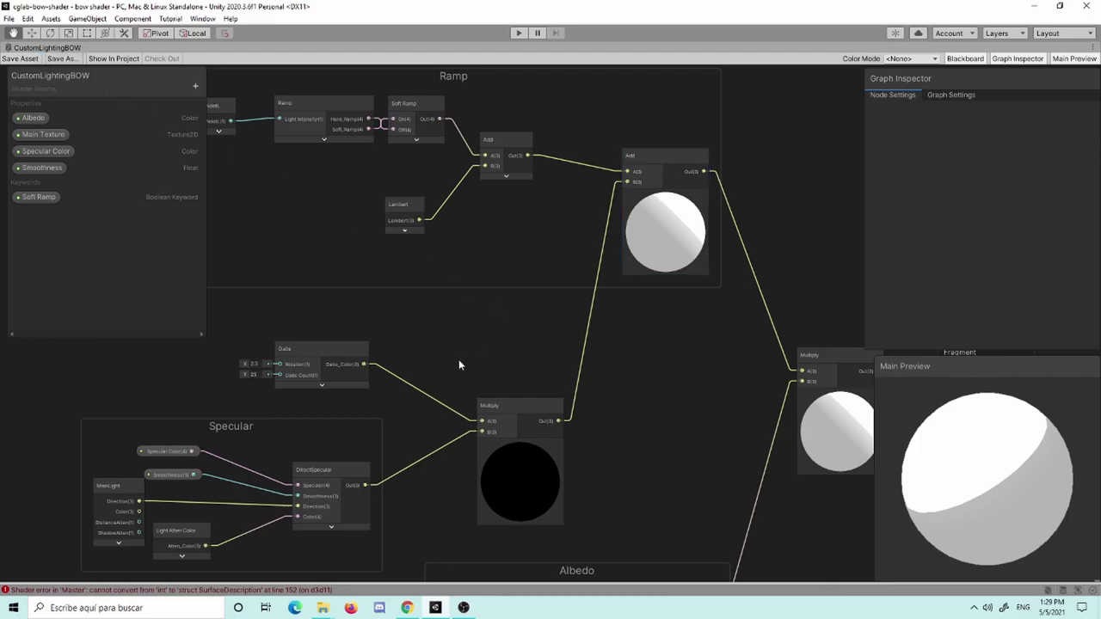
key("shift+space")
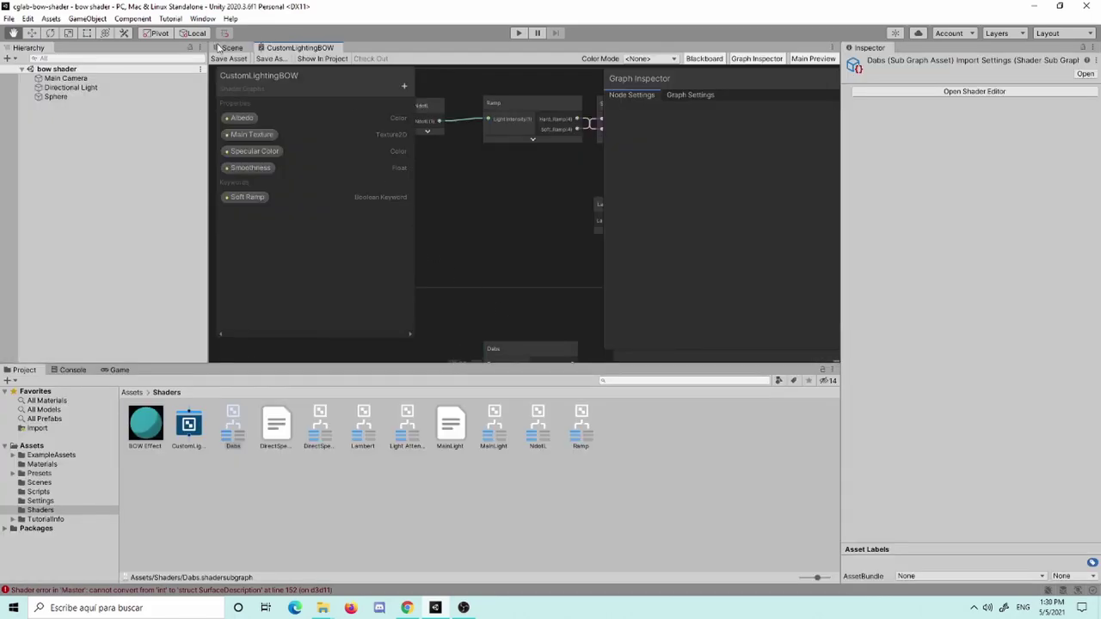
Orbit around the cyan sphere in the Scene view, then reopen the Dabs sub-graph from the Shaders folder.
left_click(234, 48)
mouse_move(543, 304)
left_mouse_down("alt")
mouse_move(444, 316)
mouse_move(612, 241)
mouse_move(592, 329)
left_mouse_up("alt")
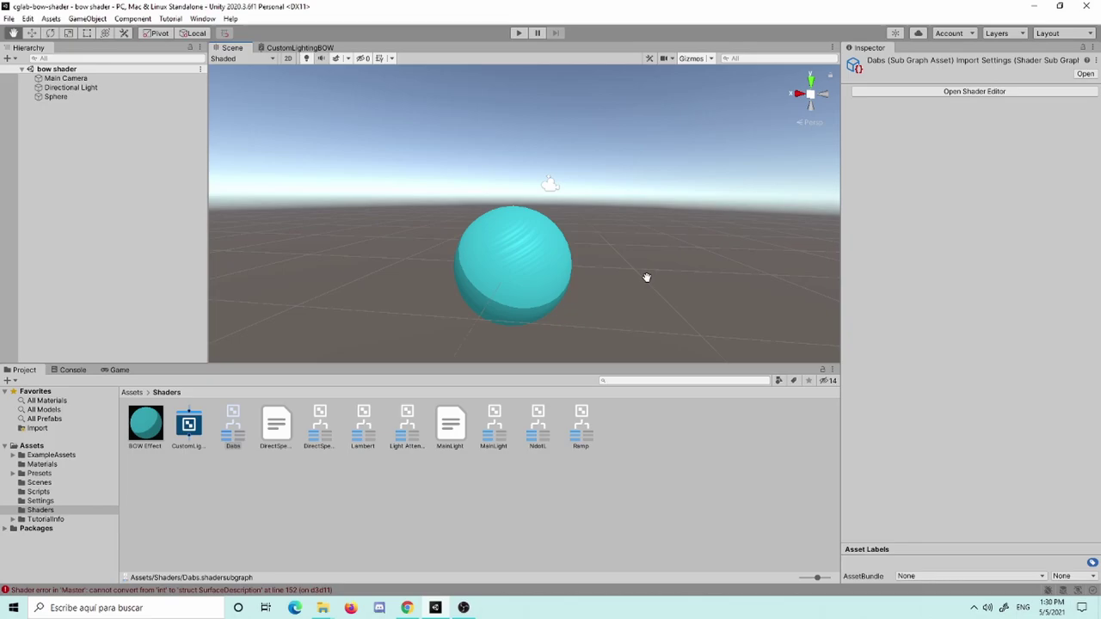
left_click(279, 505)
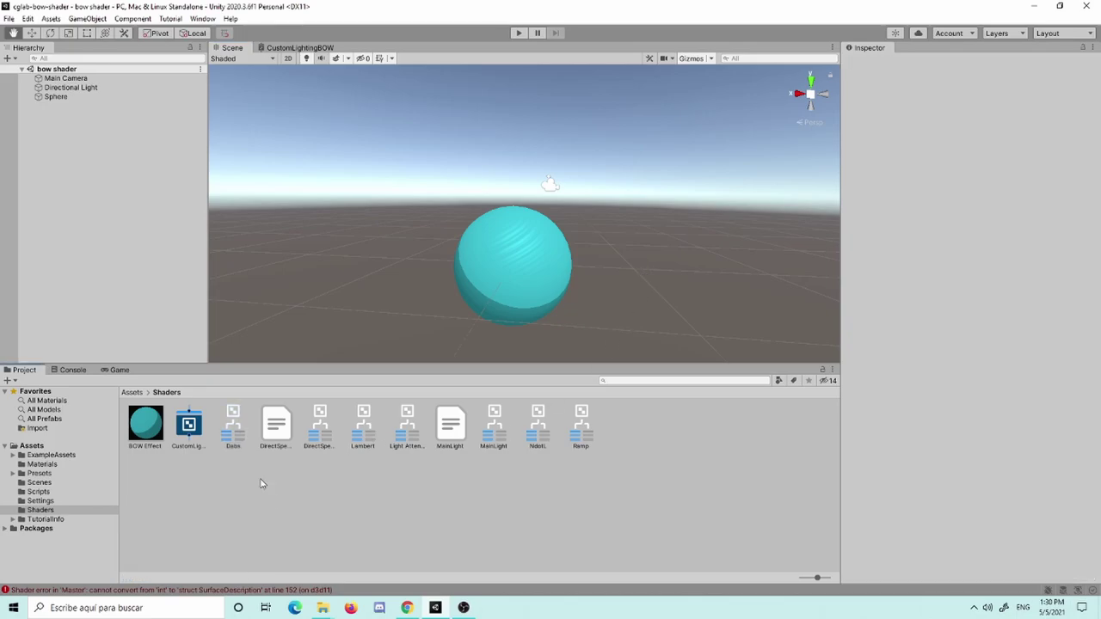
double_click(239, 438)
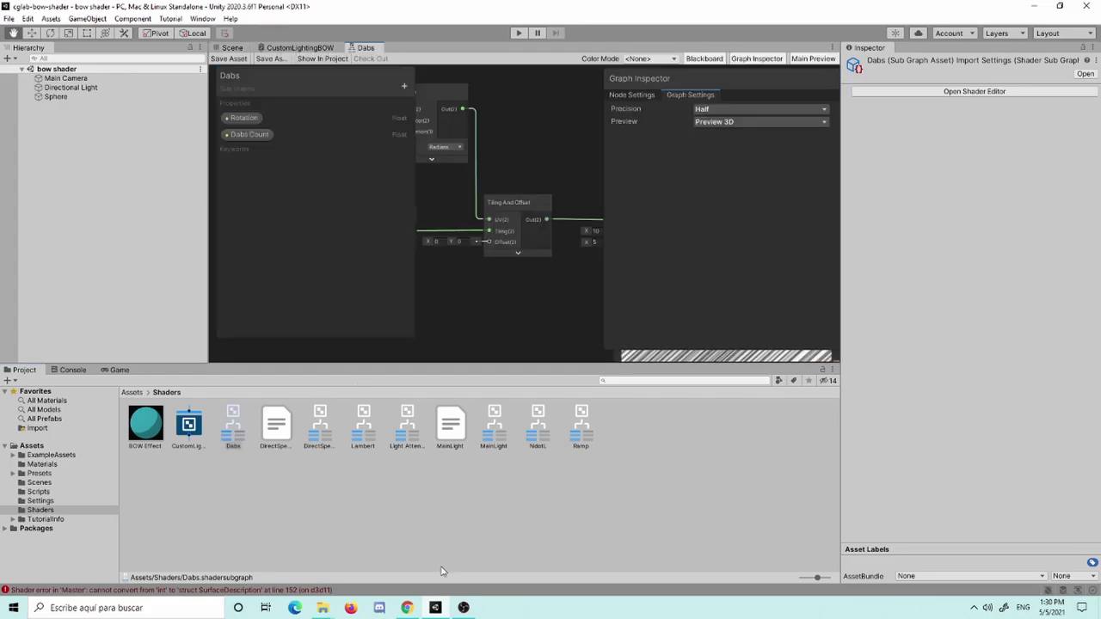
left_click(408, 608)
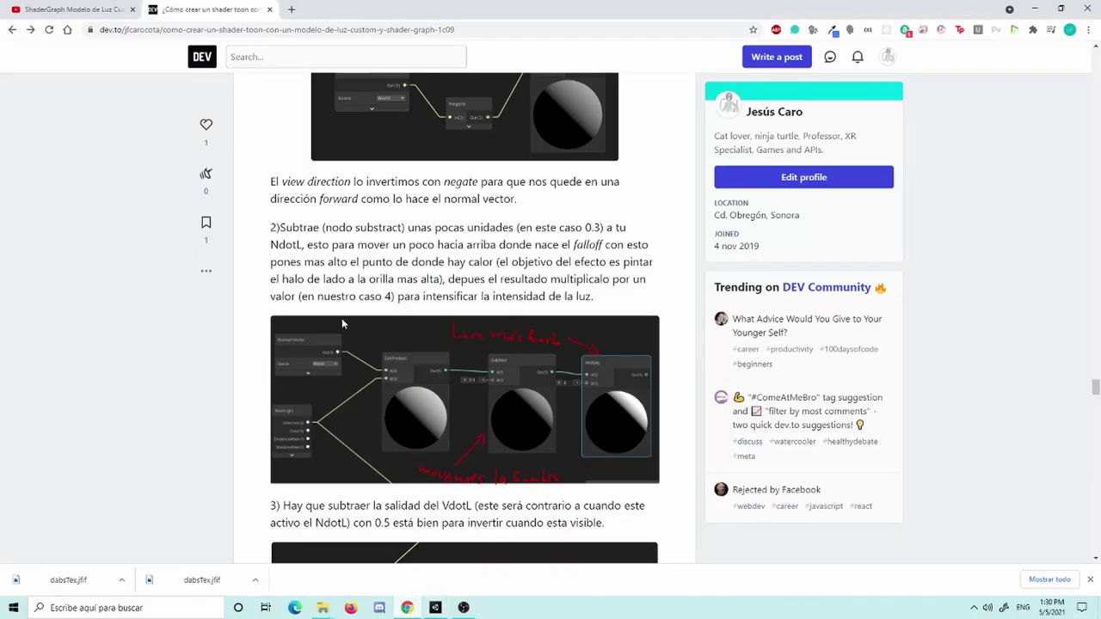
scroll(333, 380, "up", 4)
scroll(334, 380, "up", 5)
scroll(353, 361, "up", 5)
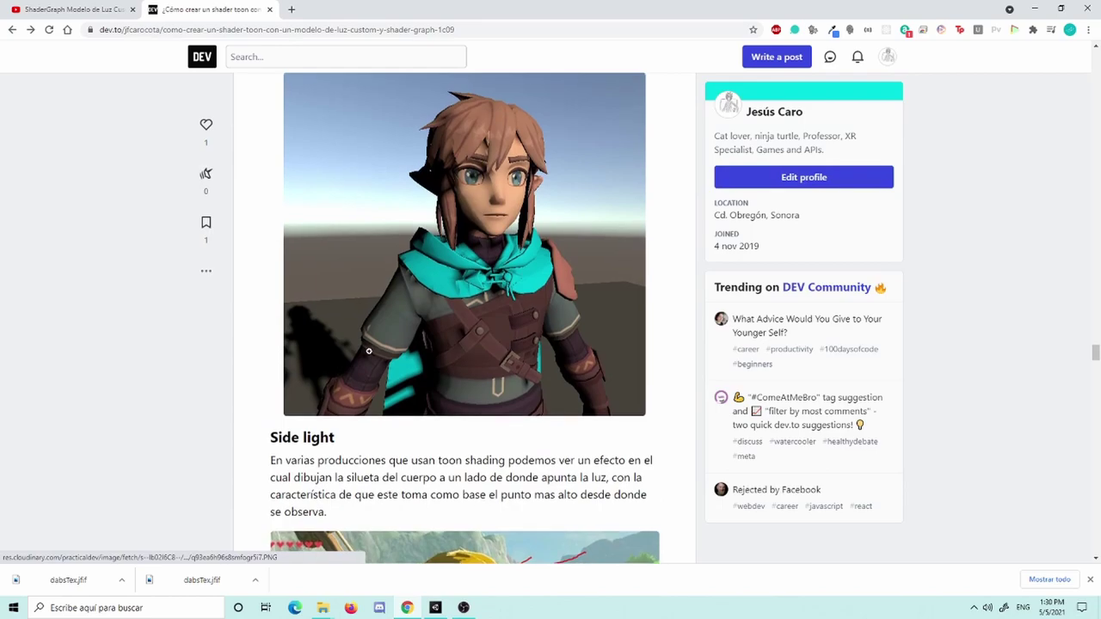
scroll(365, 346, "up", 5)
scroll(365, 345, "up", 5)
scroll(327, 327, "up", 5)
scroll(256, 293, "down", 5)
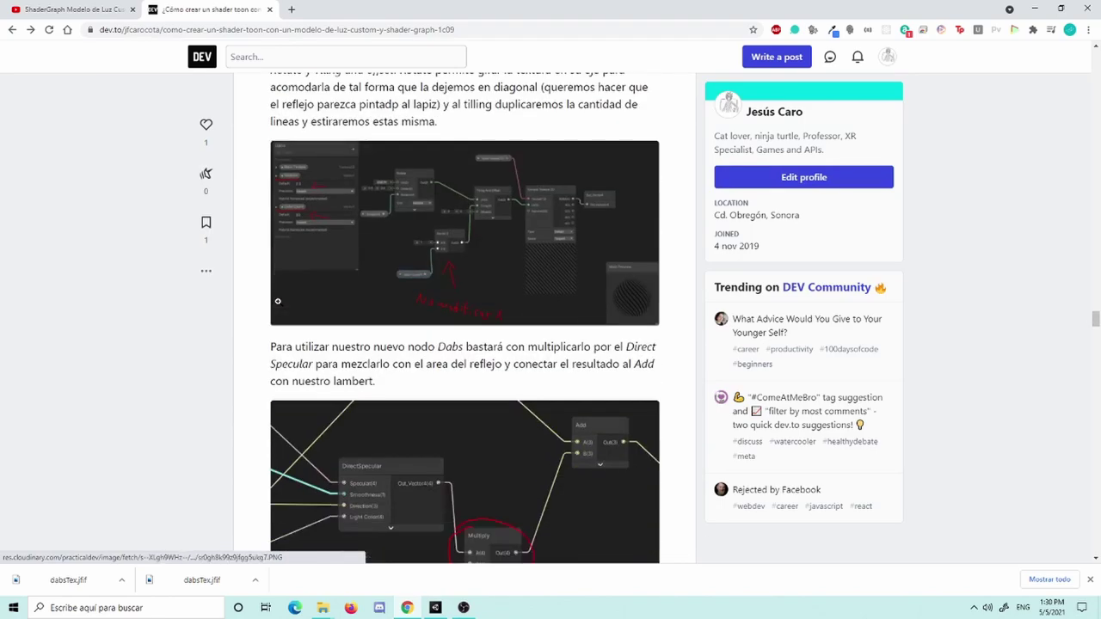
scroll(256, 293, "up", 4)
scroll(266, 291, "up", 3)
scroll(276, 287, "up", 3)
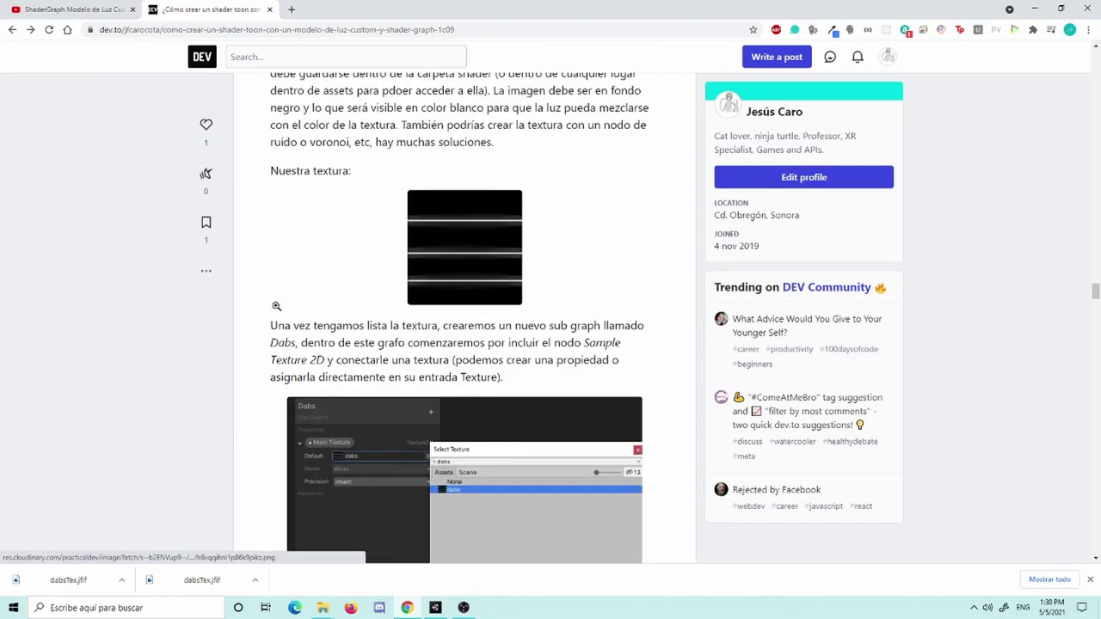
scroll(279, 306, "up", 3)
scroll(315, 319, "down", 2)
scroll(315, 319, "up", 2)
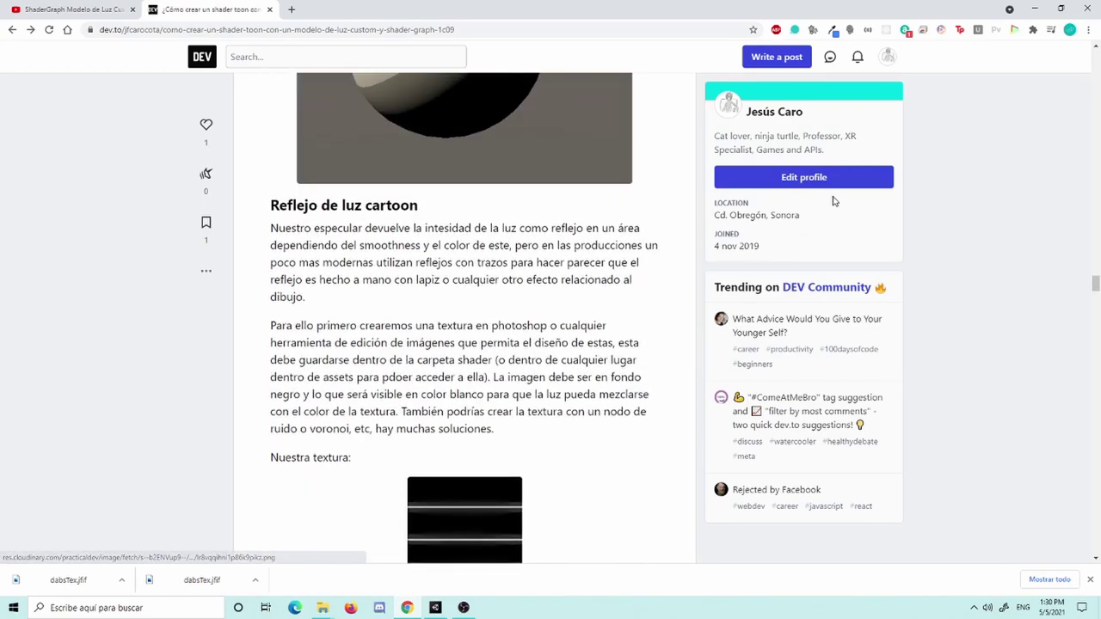
scroll(399, 335, "down", 2)
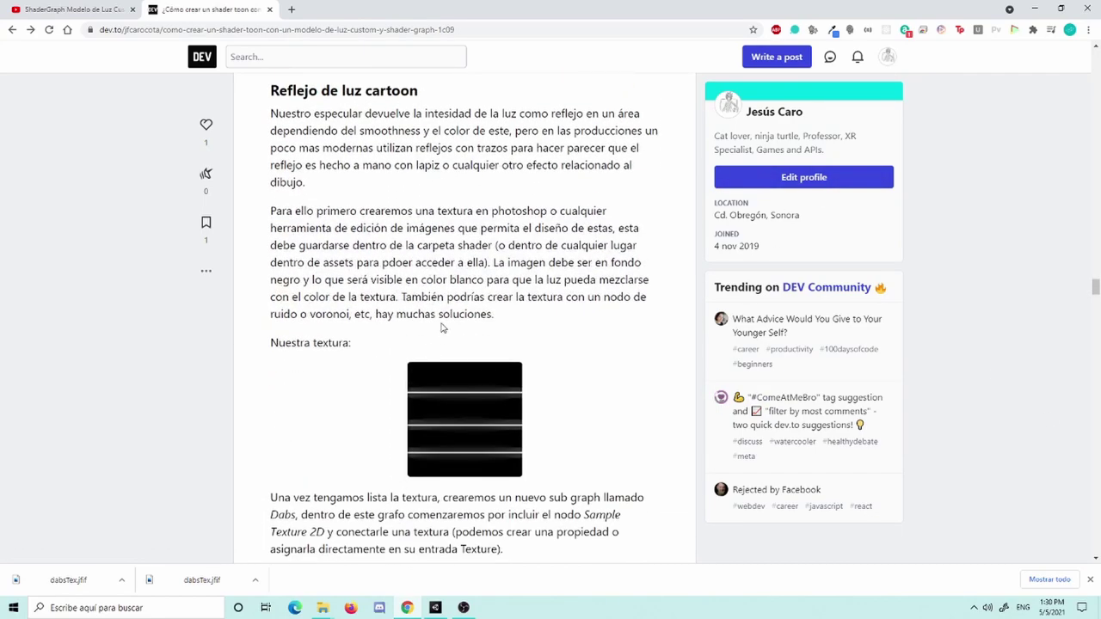
scroll(431, 332, "down", 3)
scroll(447, 258, "down", 5)
scroll(258, 318, "down", 5)
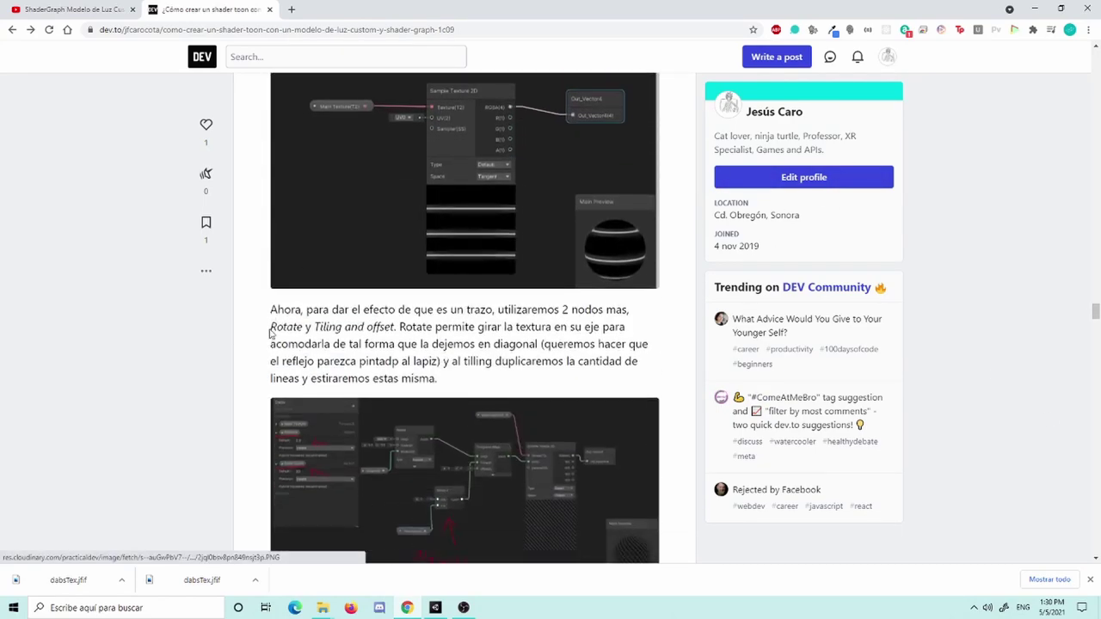
scroll(258, 298, "down", 5)
scroll(226, 263, "down", 4)
scroll(423, 277, "up", 1)
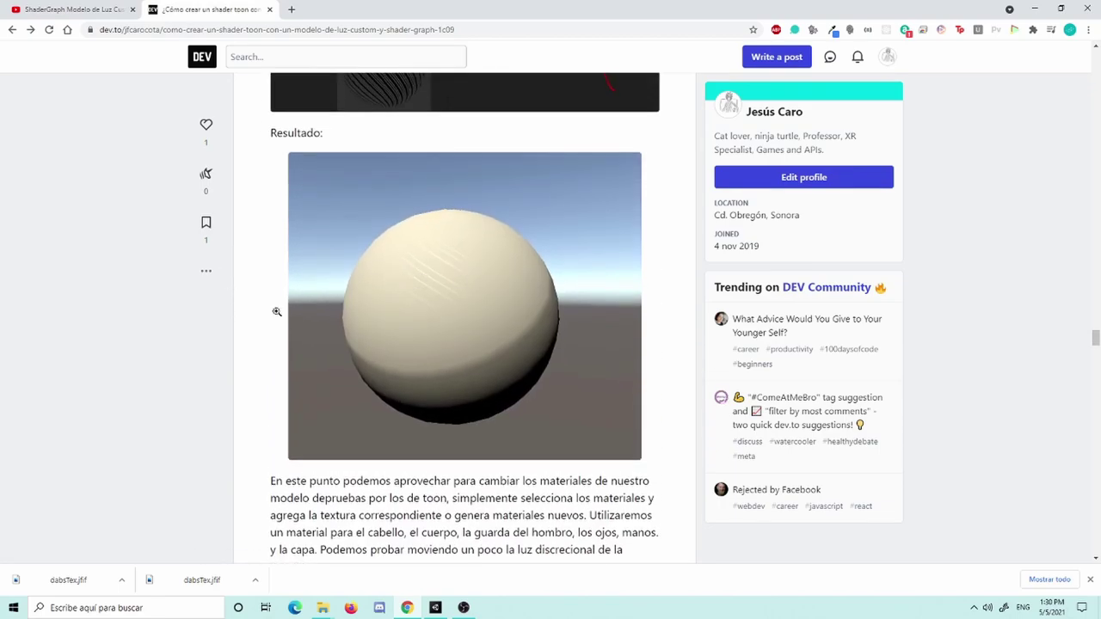
scroll(278, 312, "up", 5)
scroll(215, 297, "up", 3)
scroll(206, 284, "up", 3)
scroll(180, 272, "down", 6)
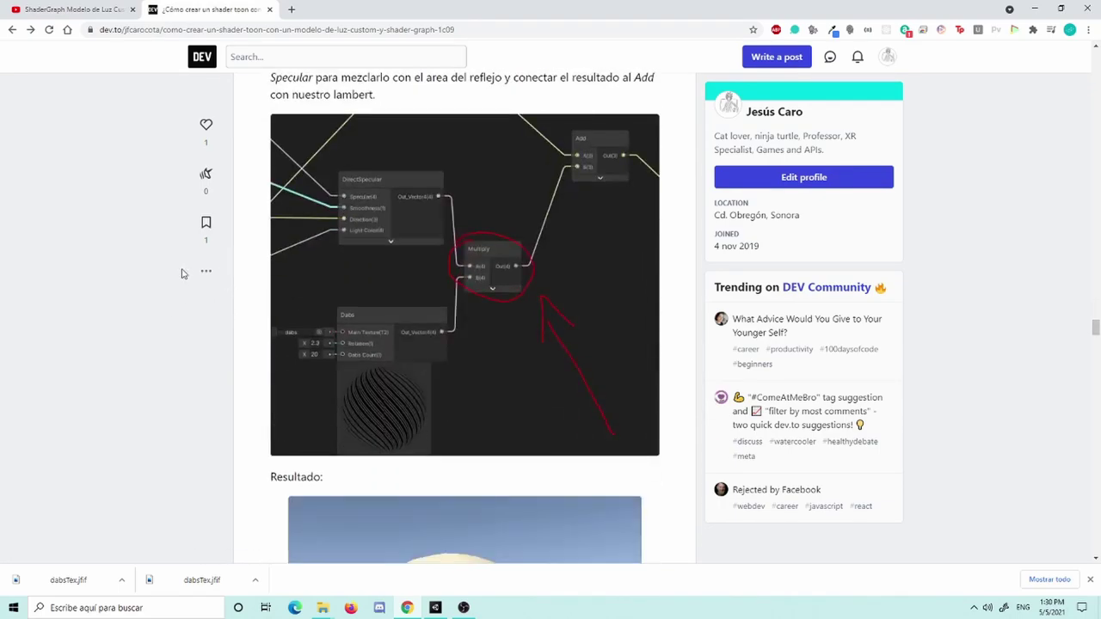
scroll(197, 270, "down", 5)
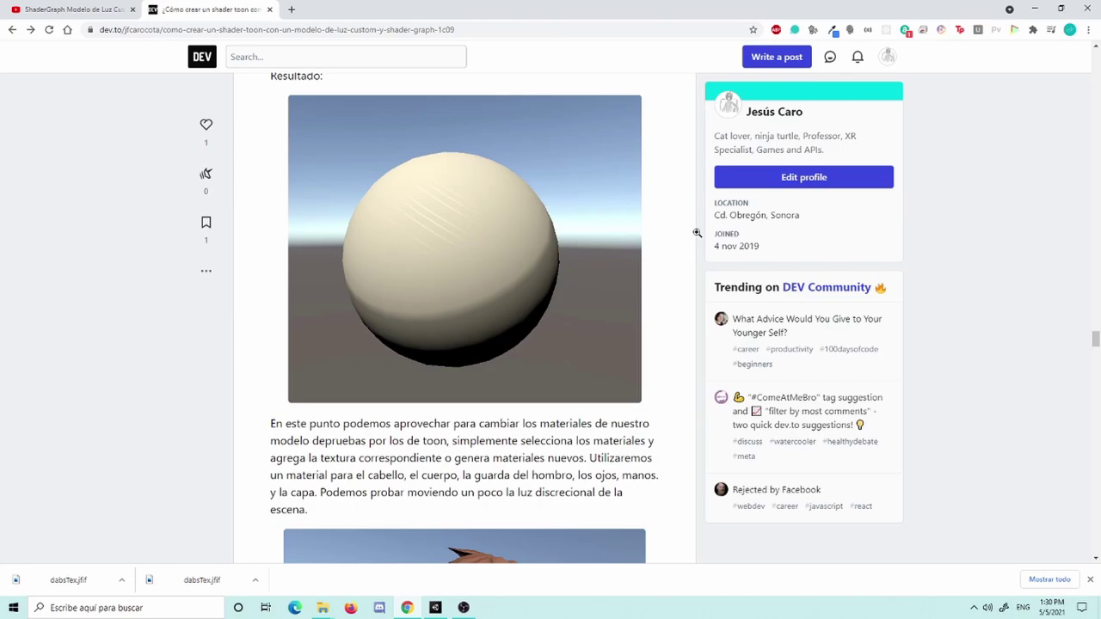
scroll(473, 226, "down", 4)
scroll(479, 227, "up", 5)
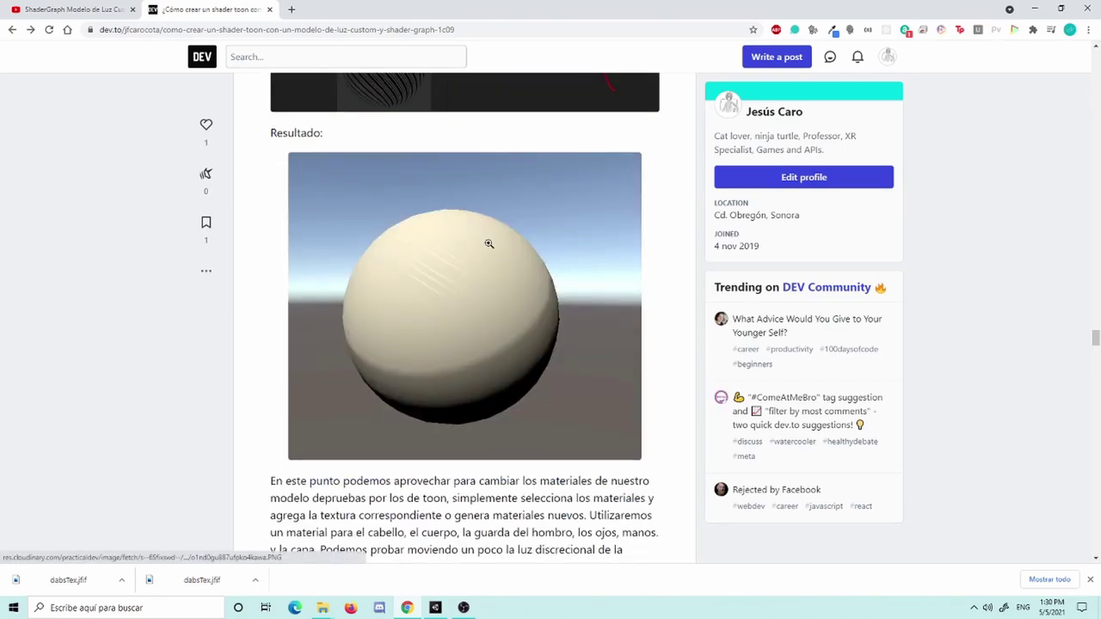
Return to the editor and zoom around the Voronoi node in the Dabs graph.
left_click(1035, 8)
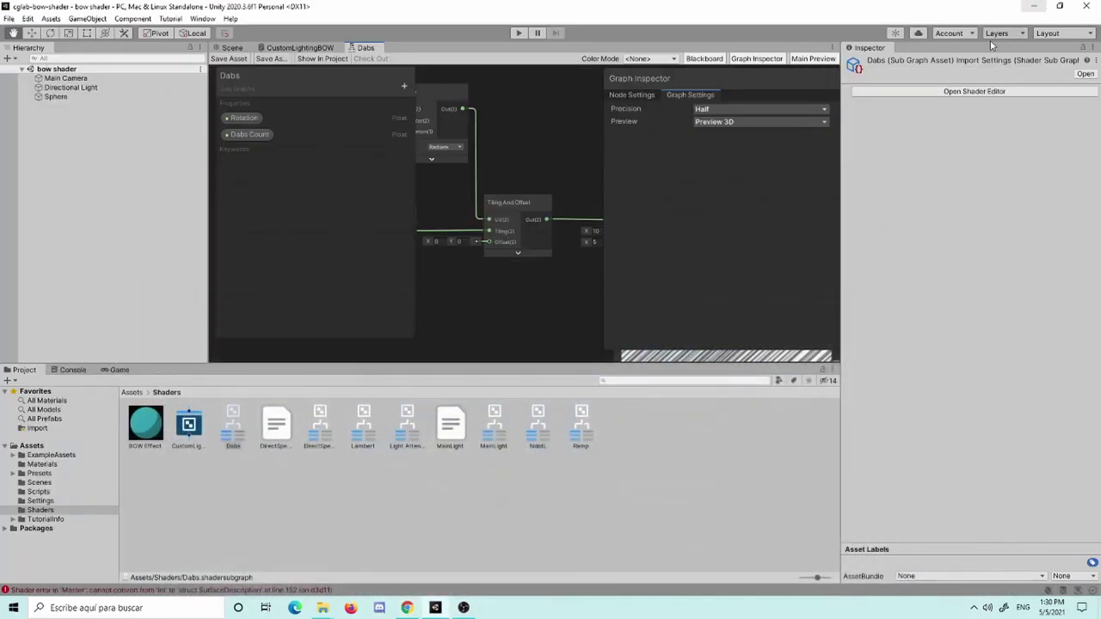
scroll(521, 264, "down", 3)
scroll(586, 323, "up", 4)
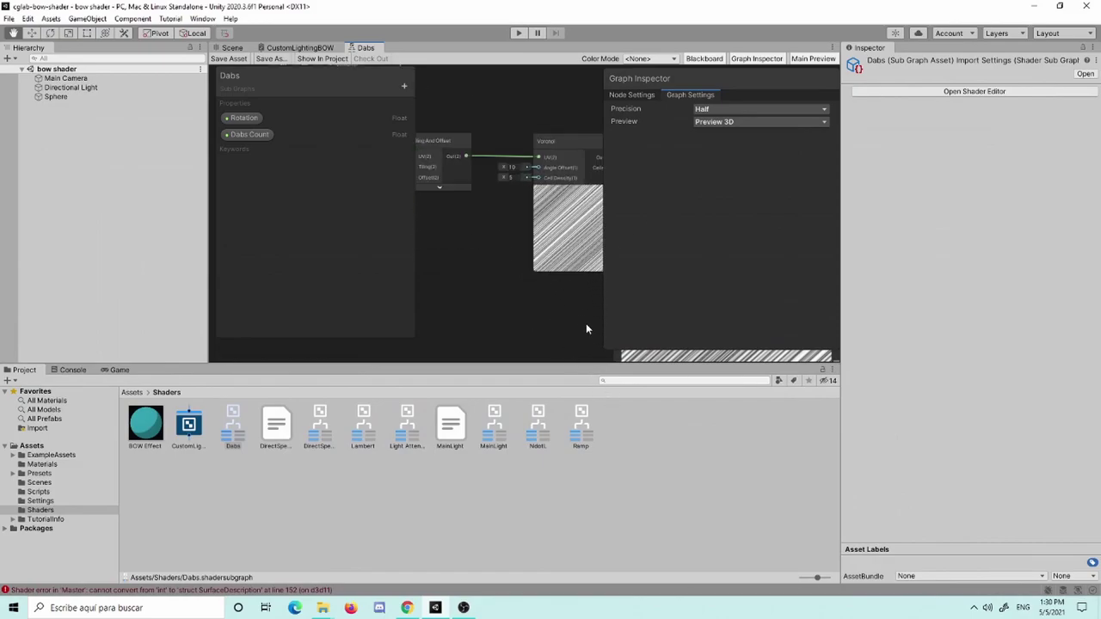
scroll(474, 332, "down", 5)
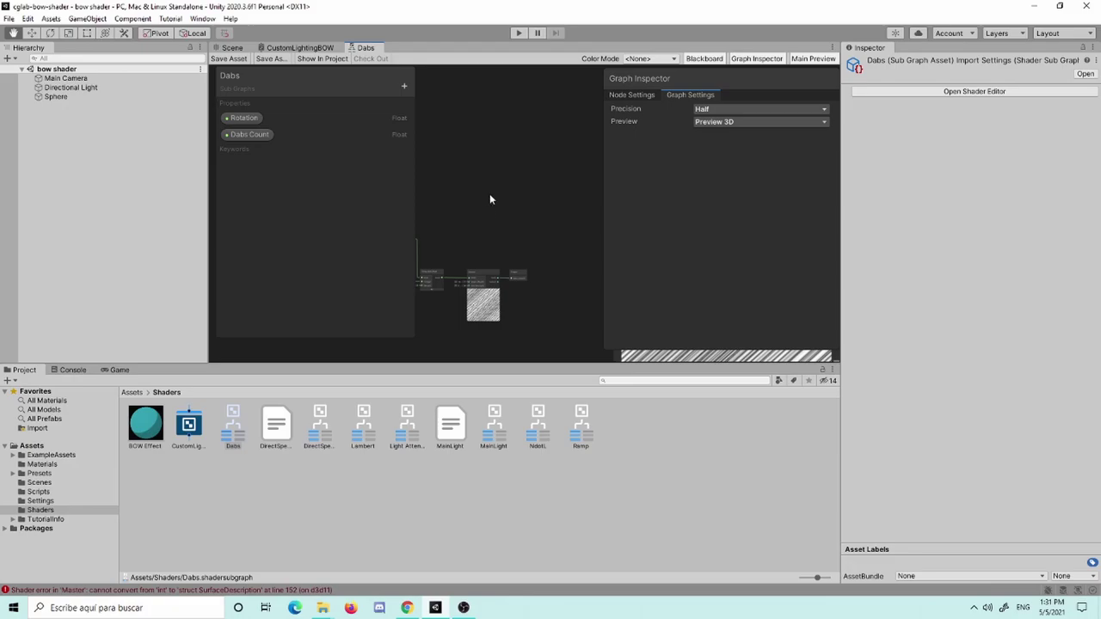
Switch to the Scene view and zoom in on the cyan sphere's streaked highlight.
left_click(233, 47)
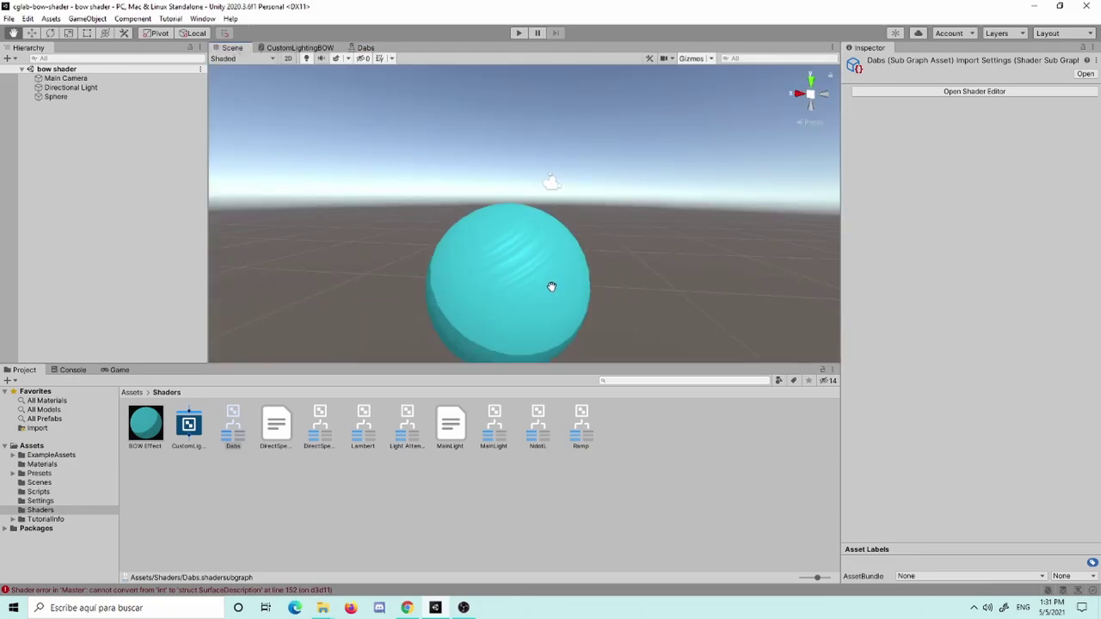
mouse_move(614, 324)
left_mouse_down()
mouse_move(597, 319)
mouse_move(614, 297)
left_mouse_up()
scroll(599, 319, "up", 2)
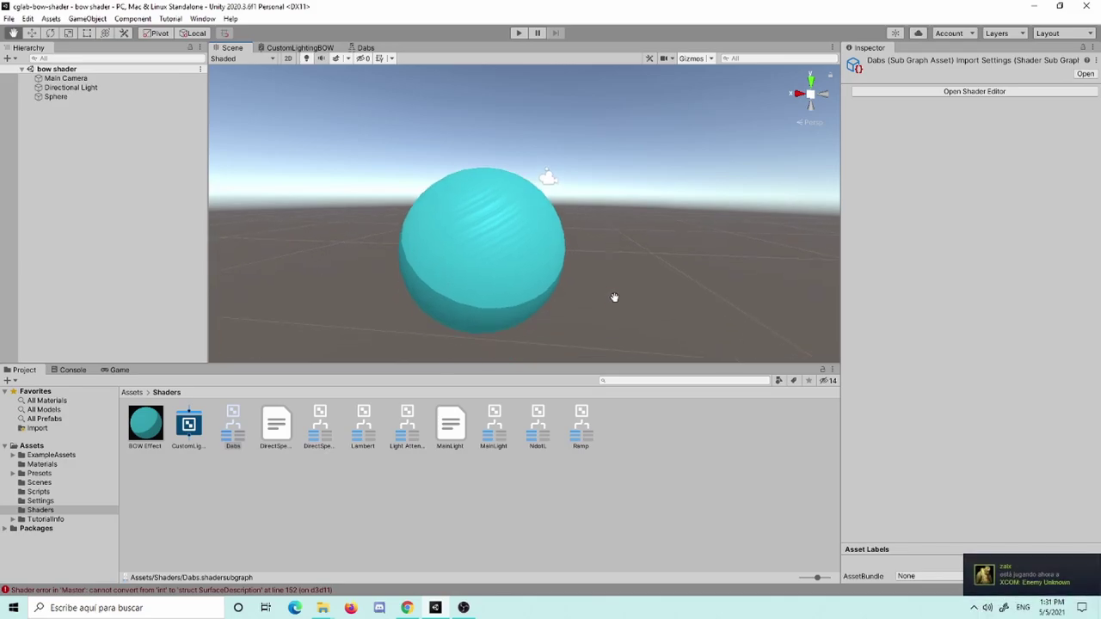